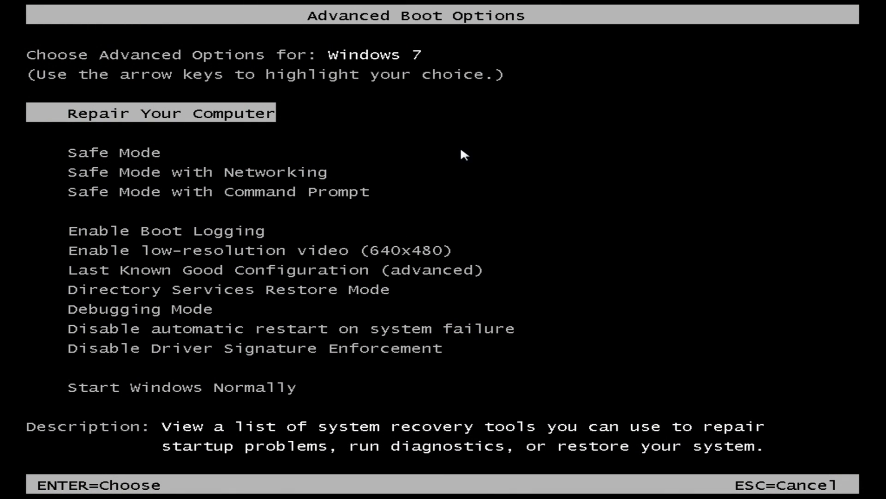
Boot Windows into Safe Mode with Networking and close the Windows Help and Support window
{"action": "key", "text": "Down"}
{"action": "key", "text": "Down"}
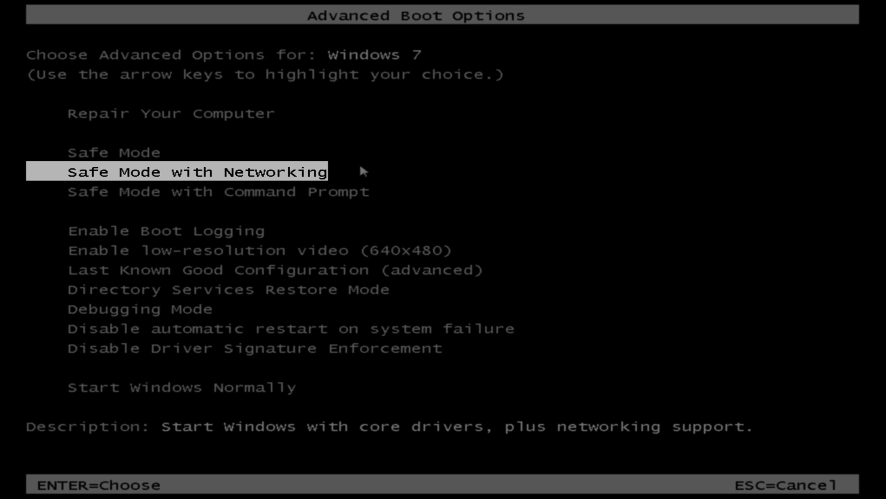
{"action": "key", "text": "Return"}
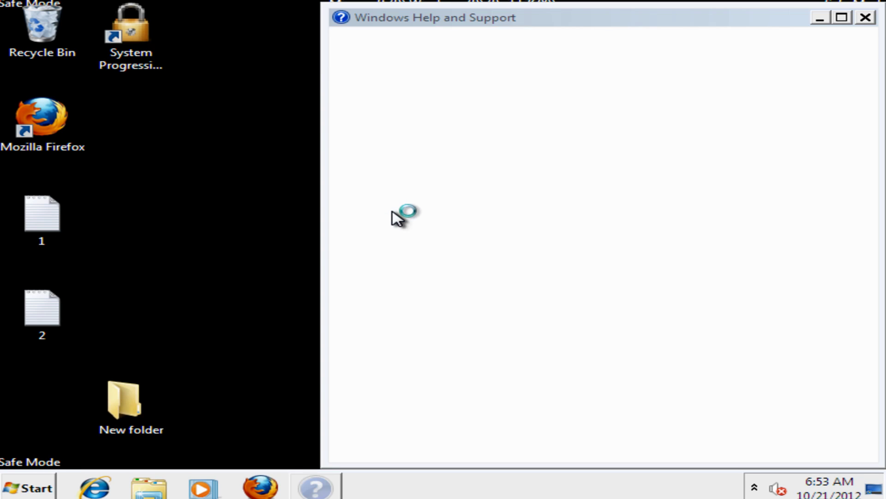
{"action": "left_click", "coordinate": [865, 18]}
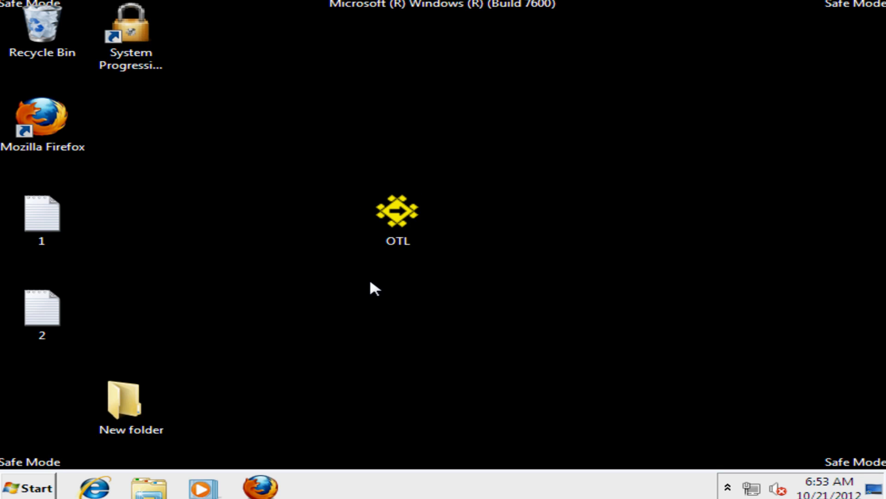
Launch OTL past the security warning and resize and reposition its window
{"action": "double_click", "coordinate": [400, 212]}
{"action": "left_click", "coordinate": [527, 260]}
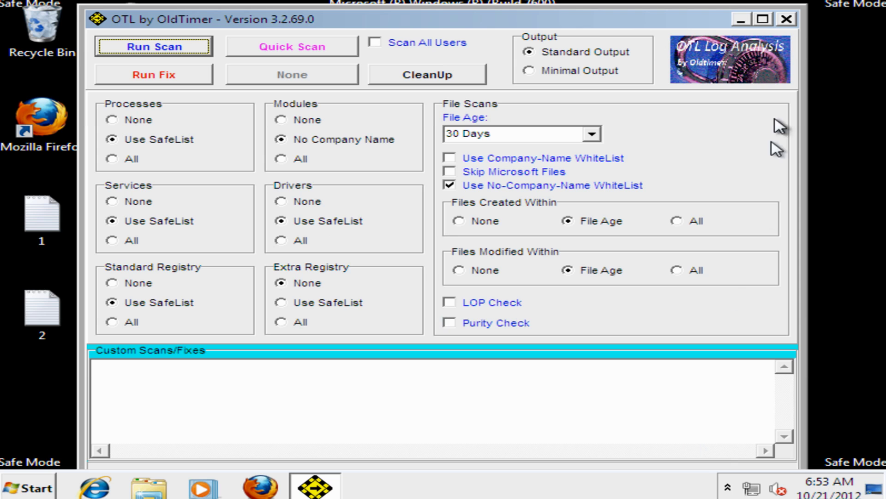
{"action": "left_click_drag", "start_coordinate": [805, 7], "coordinate": [780, 51]}
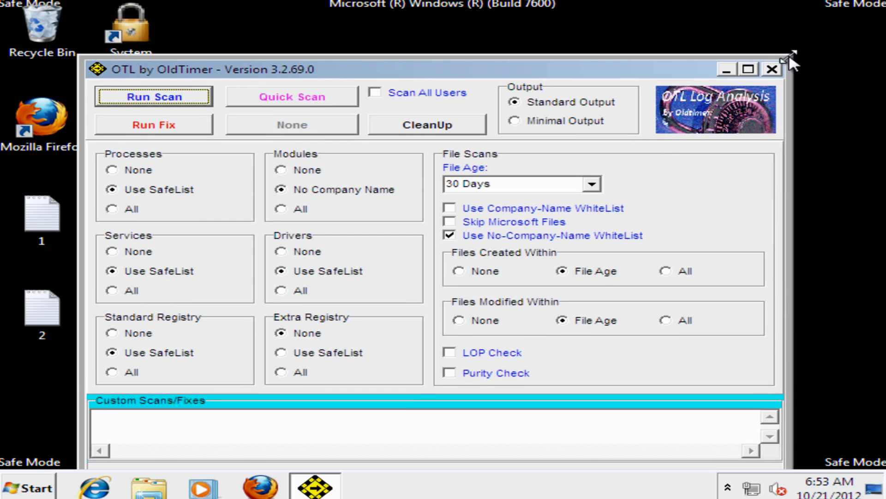
{"action": "left_click_drag", "start_coordinate": [633, 73], "coordinate": [639, 41]}
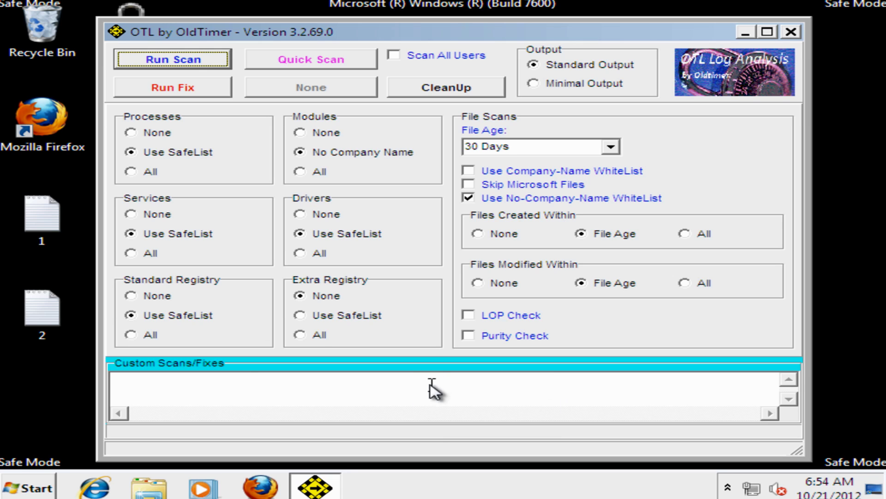
Tick LOP Check, Purity Check and Scan All Users, set Extra Registry to Use SafeList, open 1.txt
{"action": "left_click", "coordinate": [468, 314]}
{"action": "left_click", "coordinate": [468, 336]}
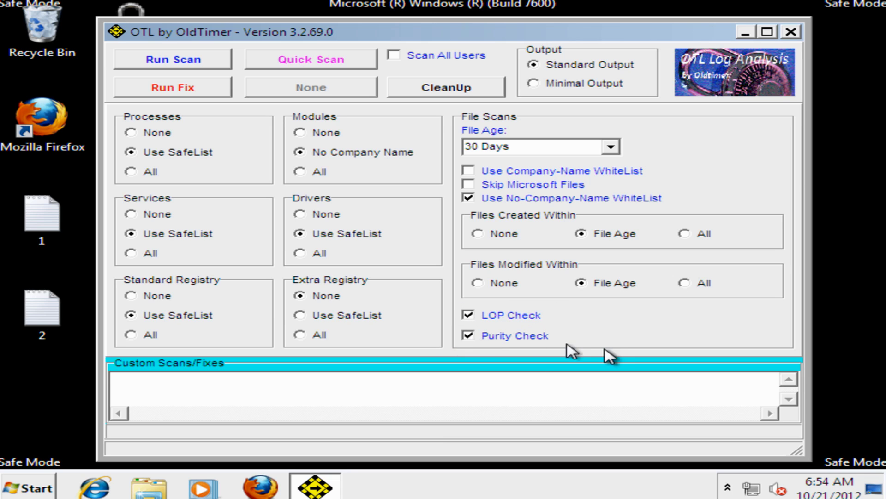
{"action": "left_click", "coordinate": [395, 56]}
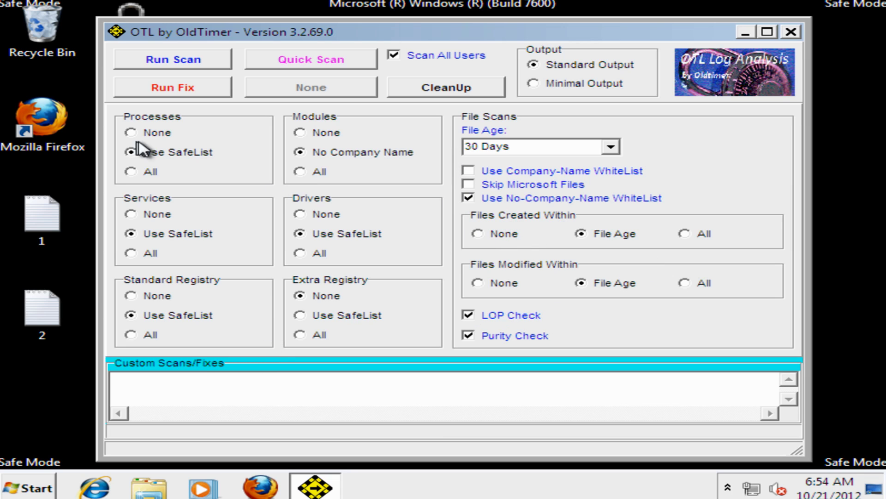
{"action": "left_click", "coordinate": [305, 322]}
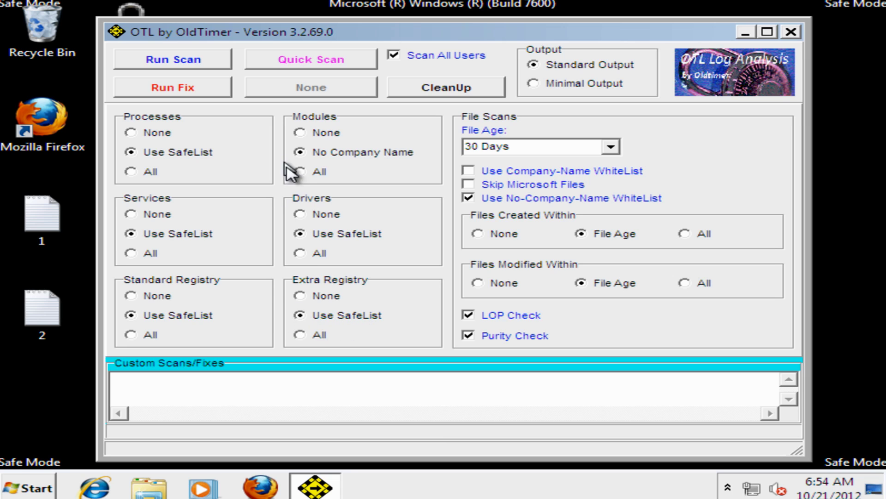
{"action": "left_click", "coordinate": [301, 296]}
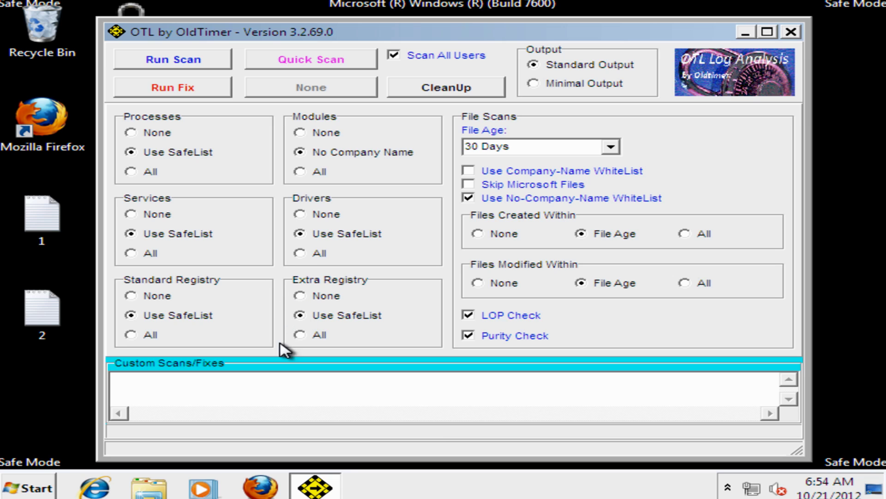
{"action": "left_click", "coordinate": [301, 315]}
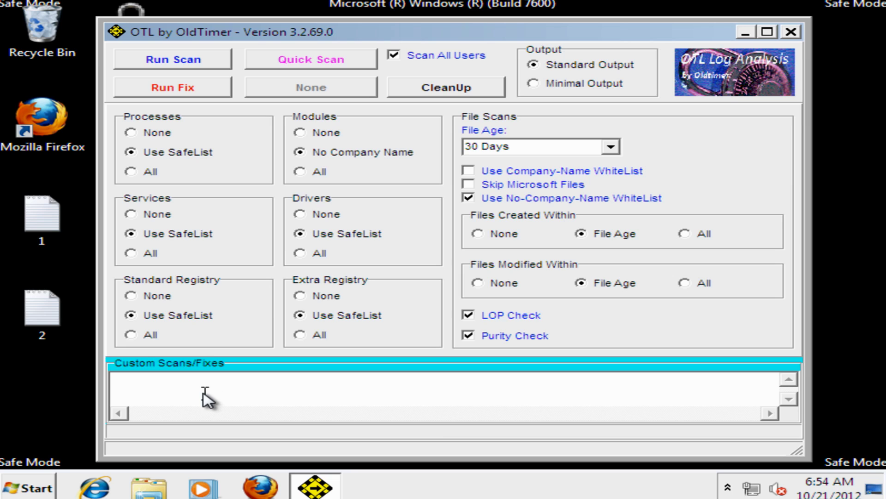
{"action": "double_click", "coordinate": [42, 216]}
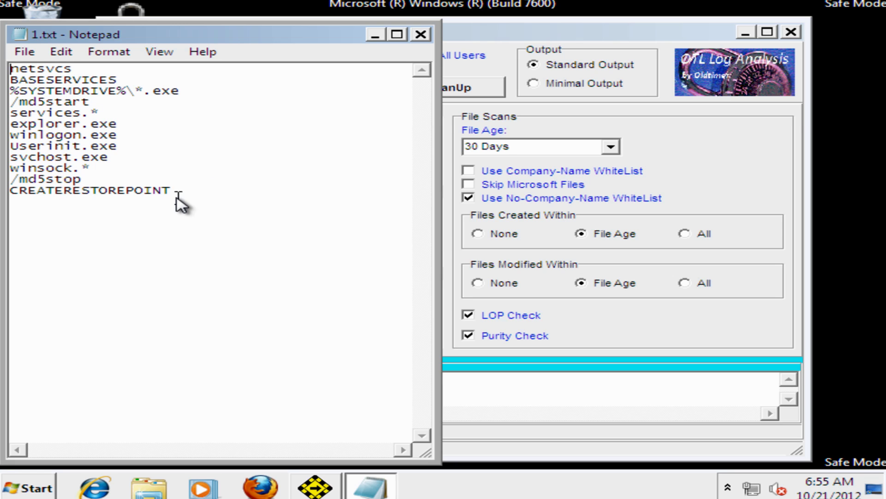
Copy the entire 1.txt script text and close Notepad
{"action": "left_click_drag", "start_coordinate": [181, 191], "coordinate": [8, 70]}
{"action": "right_click", "coordinate": [63, 124]}
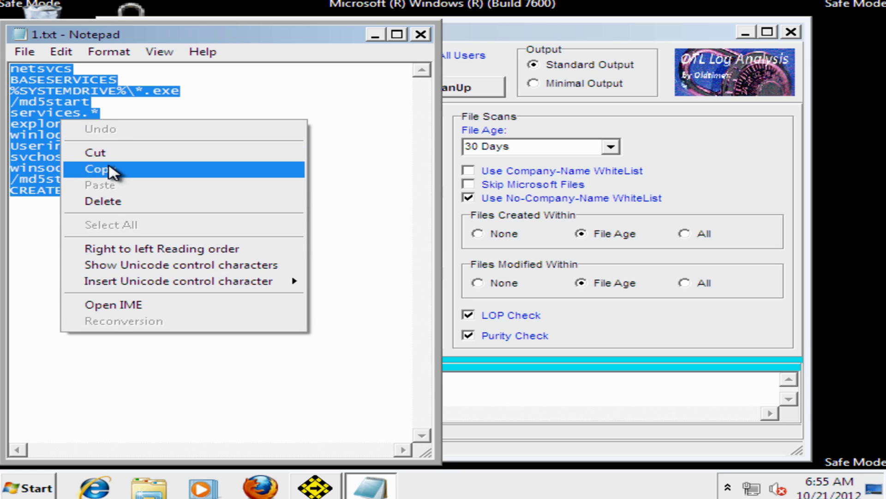
{"action": "left_click", "coordinate": [109, 169]}
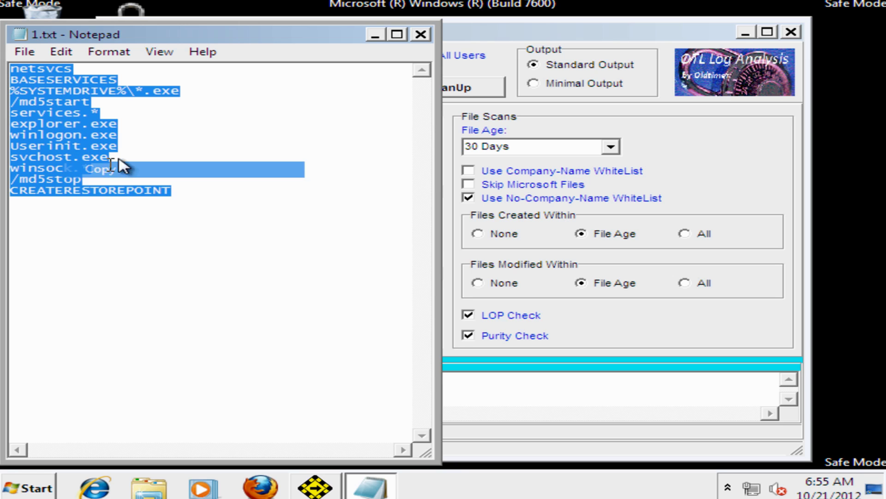
{"action": "left_click", "coordinate": [421, 37]}
Paste the script lines into the Custom Scans/Fixes box and start the scan
{"action": "left_click", "coordinate": [181, 393]}
{"action": "right_click", "coordinate": [183, 392]}
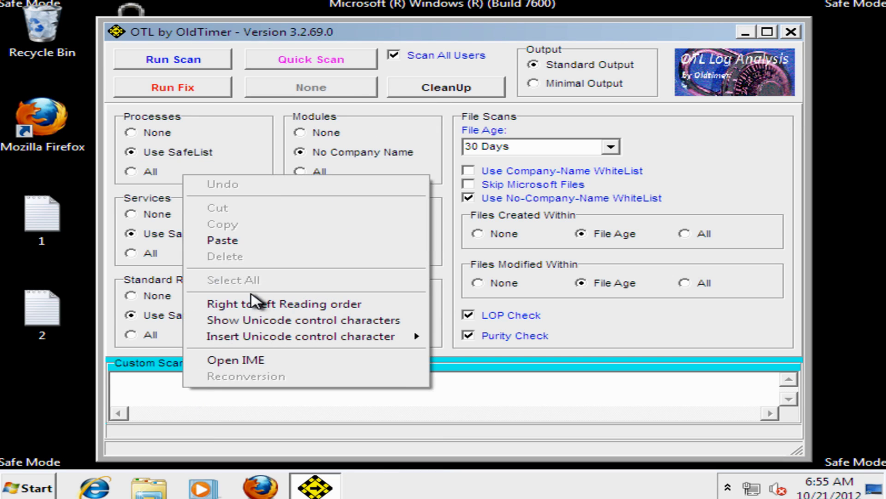
{"action": "left_click", "coordinate": [243, 242]}
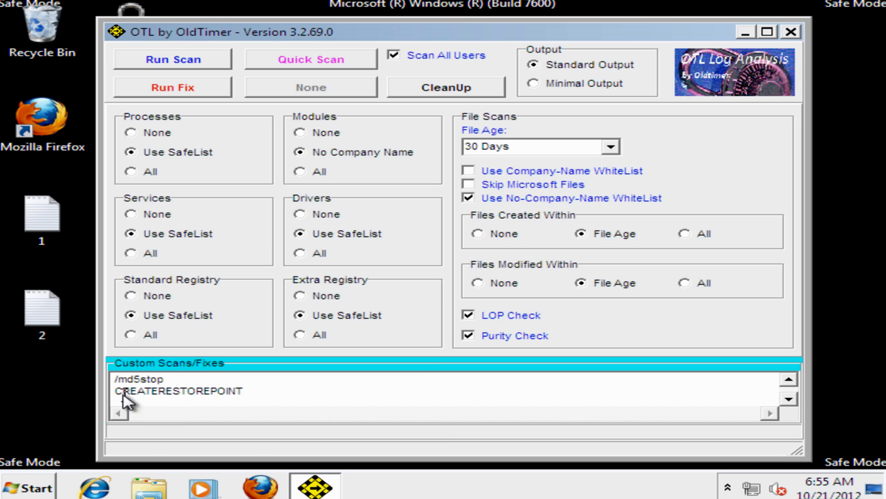
{"action": "scroll", "coordinate": [267, 403], "scroll_direction": "up", "scroll_amount": 1}
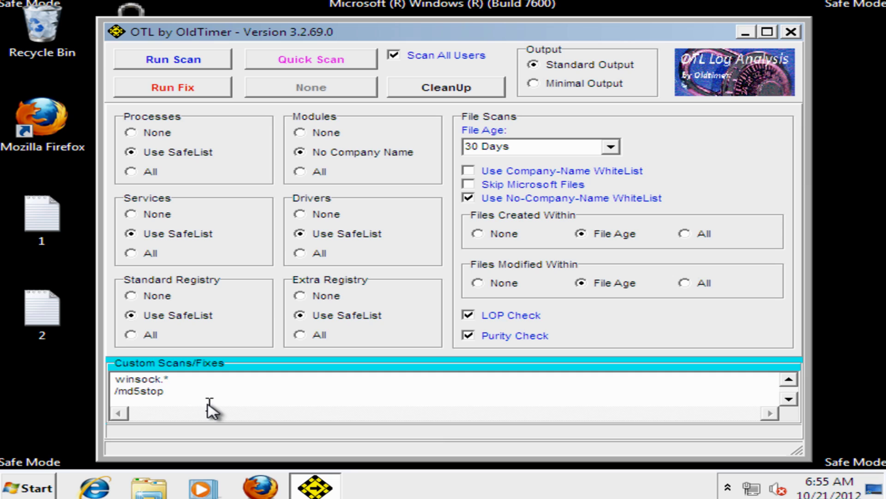
{"action": "scroll", "coordinate": [208, 409], "scroll_direction": "up", "scroll_amount": 1}
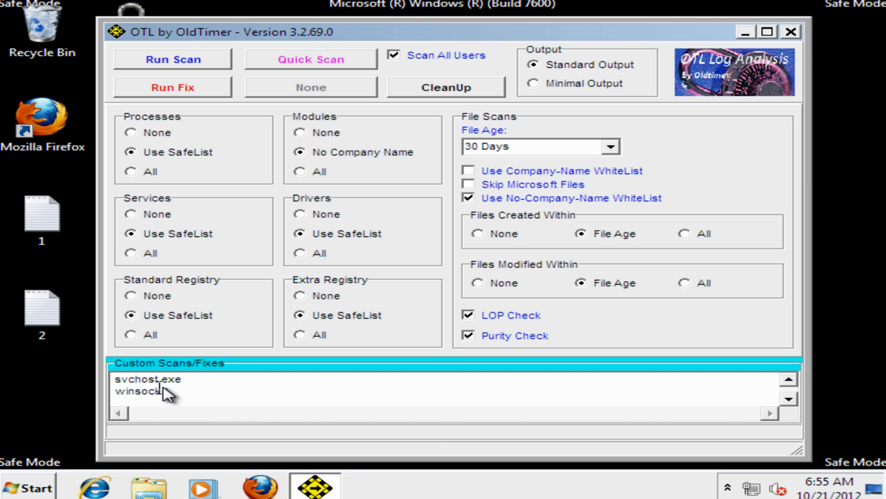
{"action": "scroll", "coordinate": [216, 405], "scroll_direction": "up", "scroll_amount": 1}
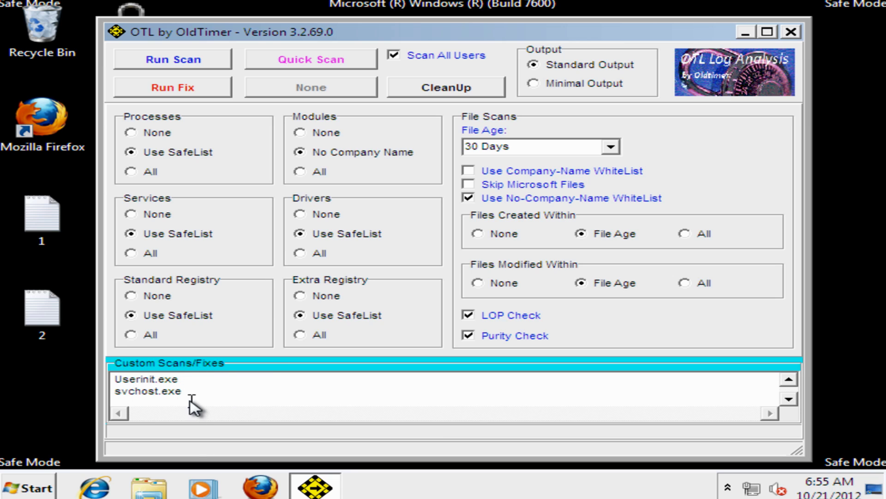
{"action": "scroll", "coordinate": [202, 404], "scroll_direction": "up", "scroll_amount": 1}
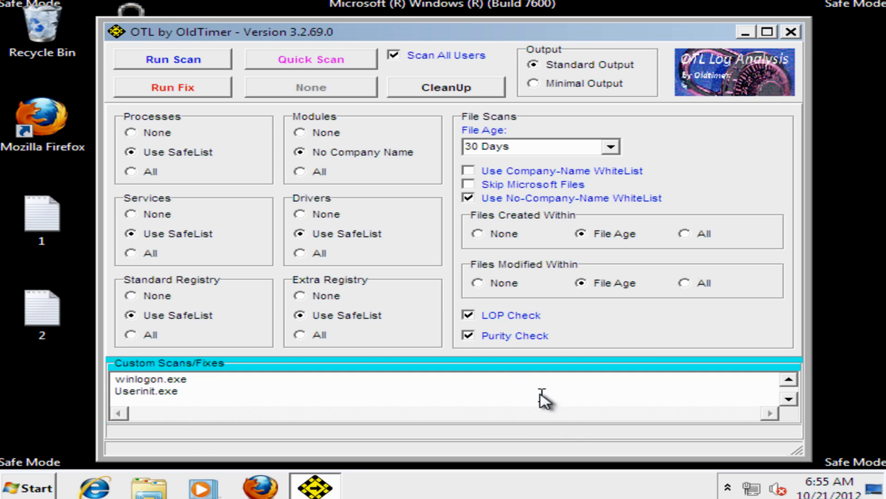
{"action": "left_click", "coordinate": [192, 67]}
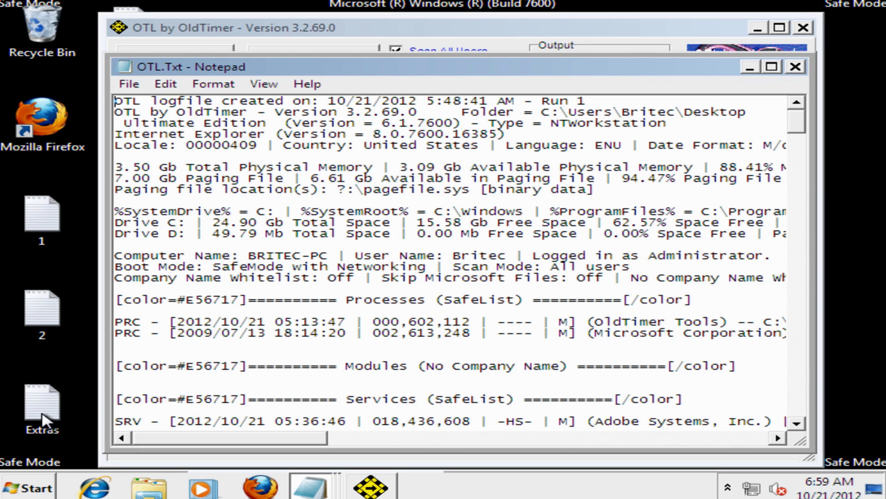
Maximize the OTL.Txt log and scroll down to the O1 HOSTS and O4 Run entries
{"action": "left_click", "coordinate": [772, 67]}
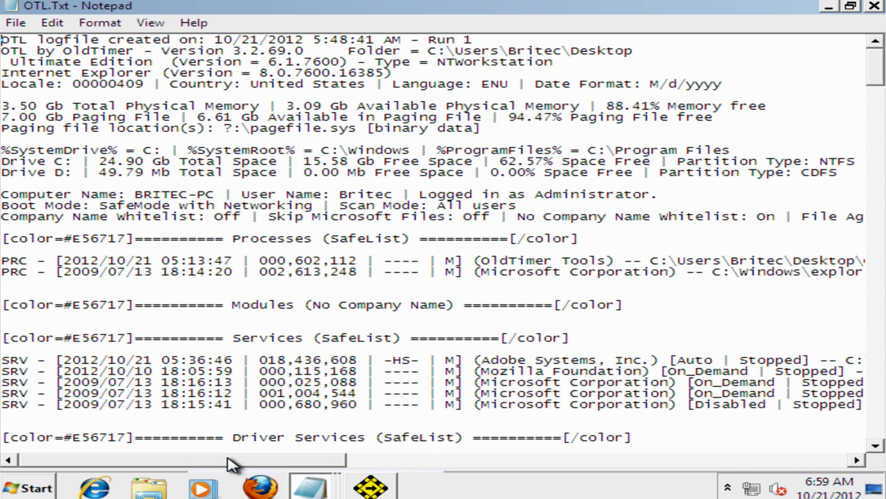
{"action": "left_click_drag", "start_coordinate": [229, 461], "coordinate": [208, 459]}
{"action": "left_click_drag", "start_coordinate": [218, 460], "coordinate": [196, 454]}
{"action": "left_click_drag", "start_coordinate": [878, 74], "coordinate": [879, 111]}
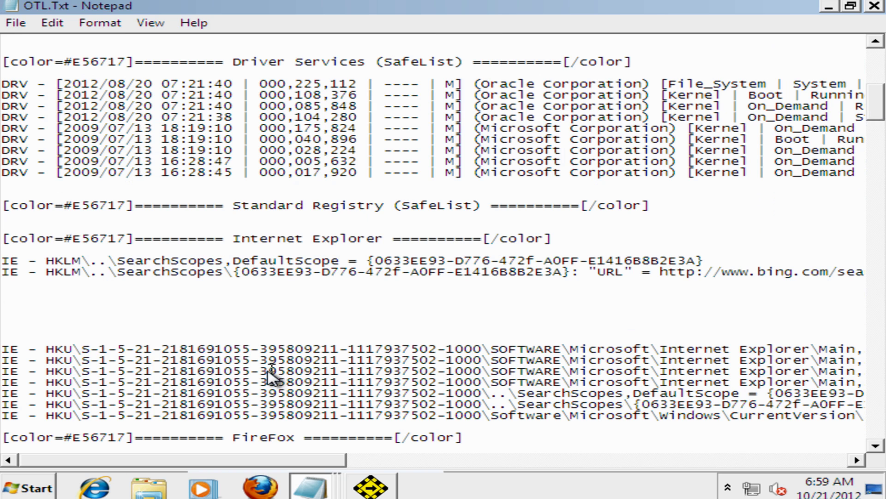
{"action": "scroll", "coordinate": [628, 359], "scroll_direction": "down", "scroll_amount": 3}
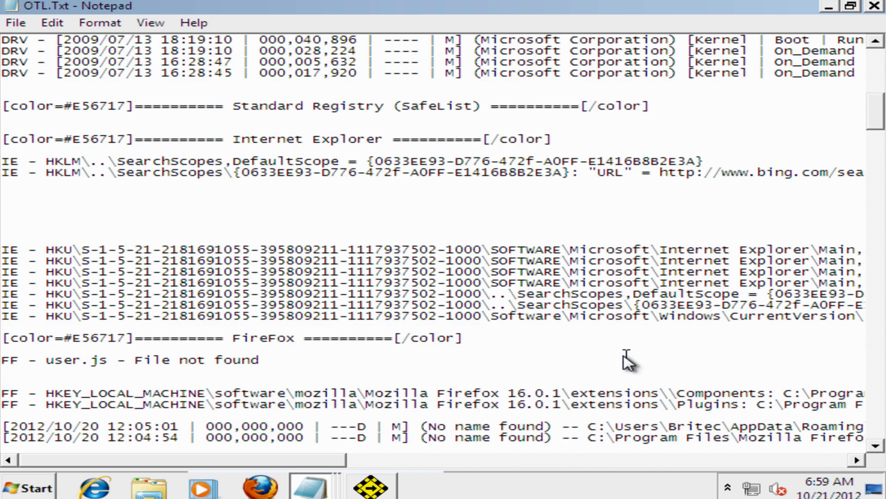
{"action": "scroll", "coordinate": [628, 361], "scroll_direction": "down", "scroll_amount": 1}
{"action": "scroll", "coordinate": [624, 365], "scroll_direction": "down", "scroll_amount": 4}
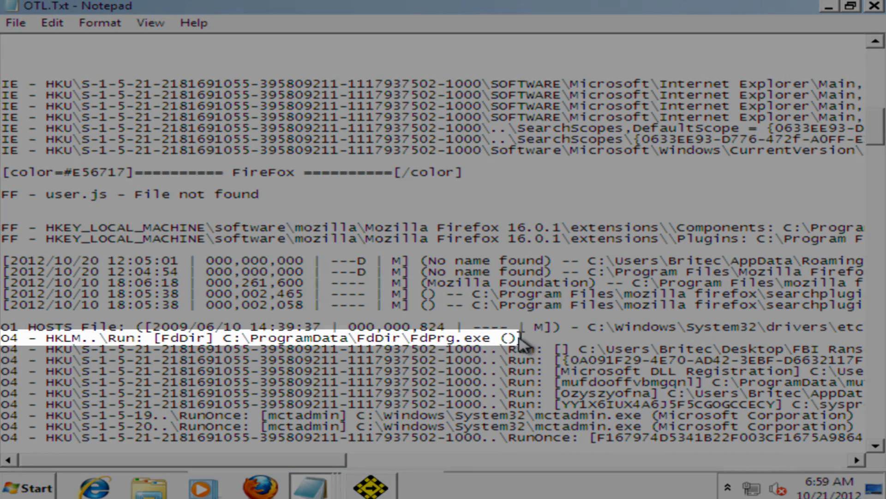
{"action": "left_click_drag", "start_coordinate": [519, 340], "coordinate": [1, 338]}
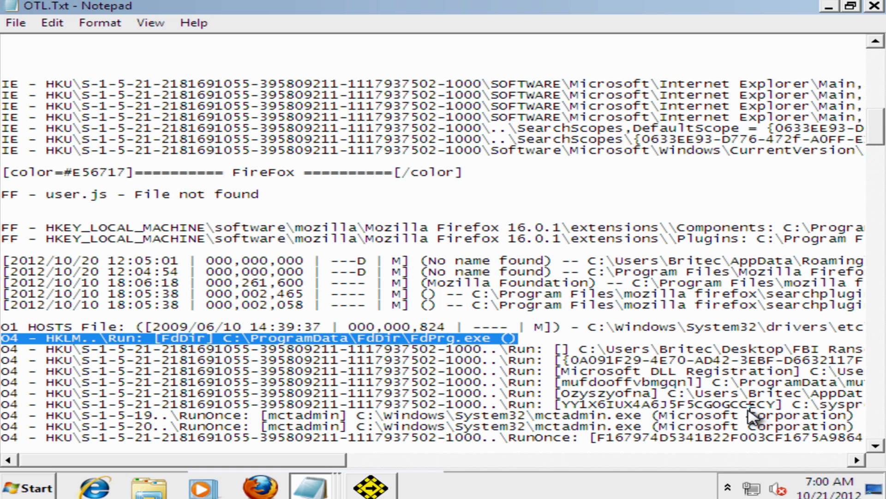
{"action": "left_click_drag", "start_coordinate": [323, 461], "coordinate": [456, 466]}
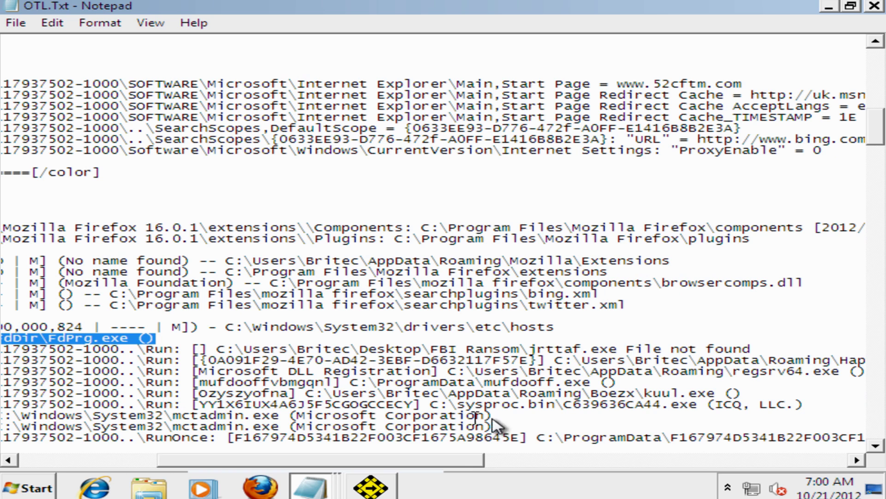
{"action": "left_click", "coordinate": [606, 406]}
{"action": "left_click_drag", "start_coordinate": [817, 405], "coordinate": [5, 406]}
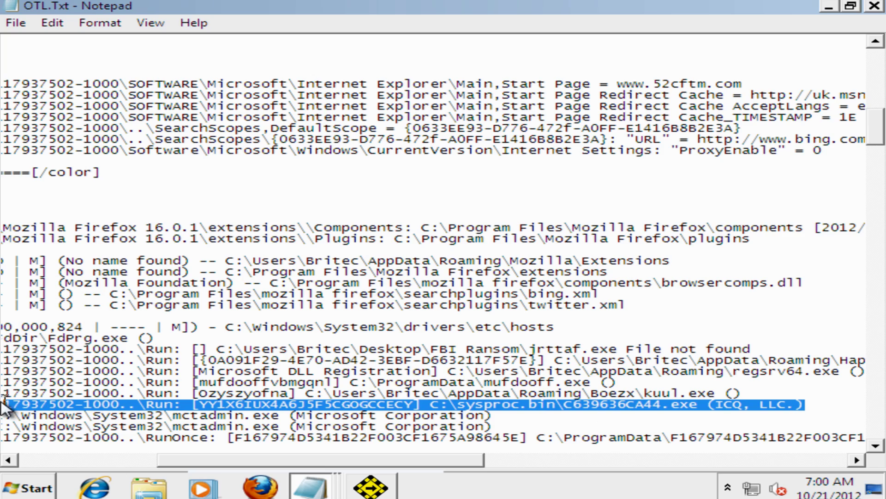
{"action": "left_click", "coordinate": [699, 395]}
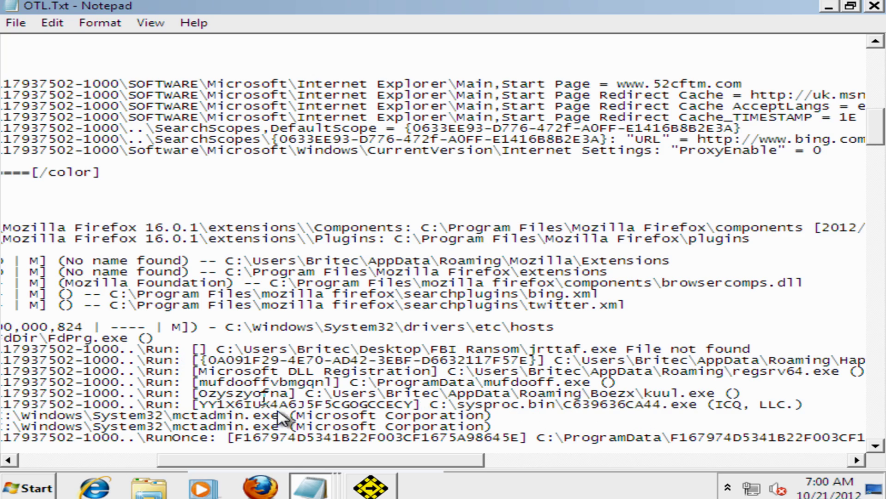
{"action": "left_click_drag", "start_coordinate": [273, 460], "coordinate": [134, 462]}
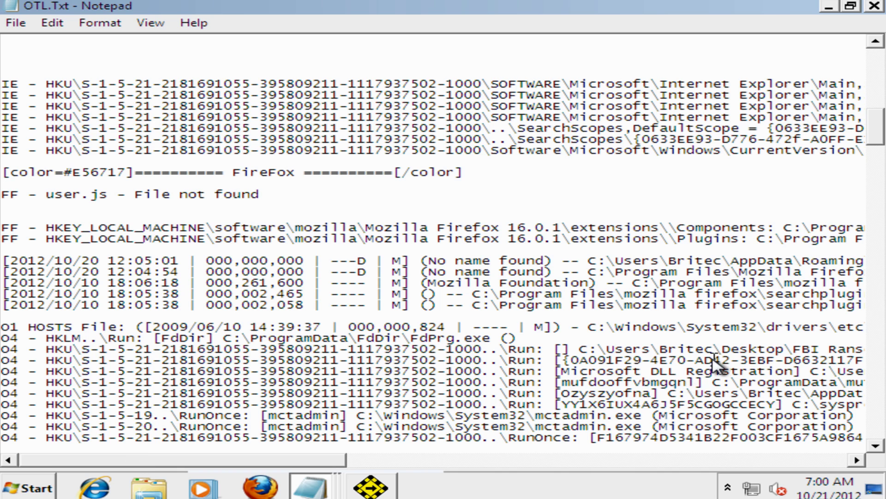
{"action": "scroll", "coordinate": [762, 339], "scroll_direction": "down", "scroll_amount": 5}
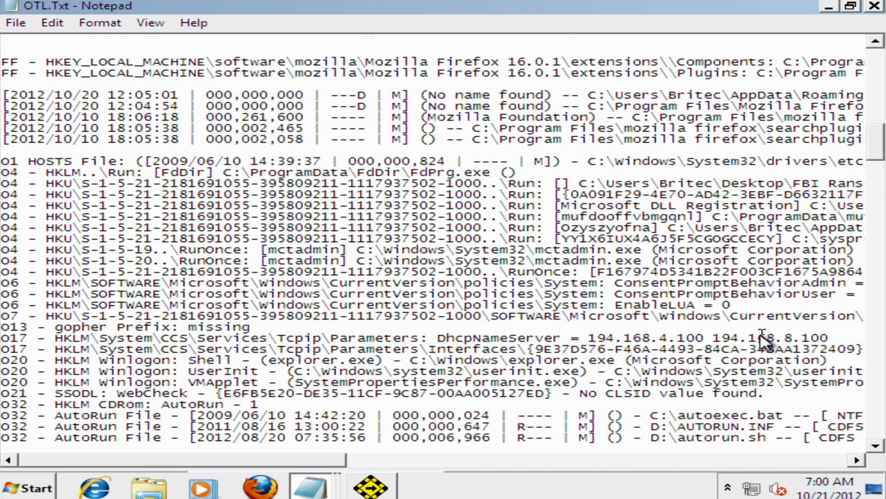
{"action": "scroll", "coordinate": [761, 340], "scroll_direction": "down", "scroll_amount": 2}
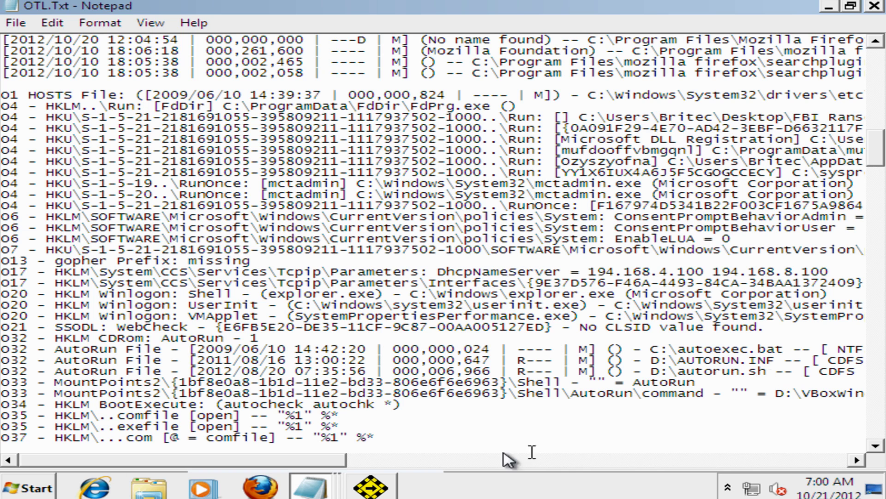
{"action": "left_click_drag", "start_coordinate": [321, 460], "coordinate": [249, 460]}
{"action": "left_click", "coordinate": [48, 488]}
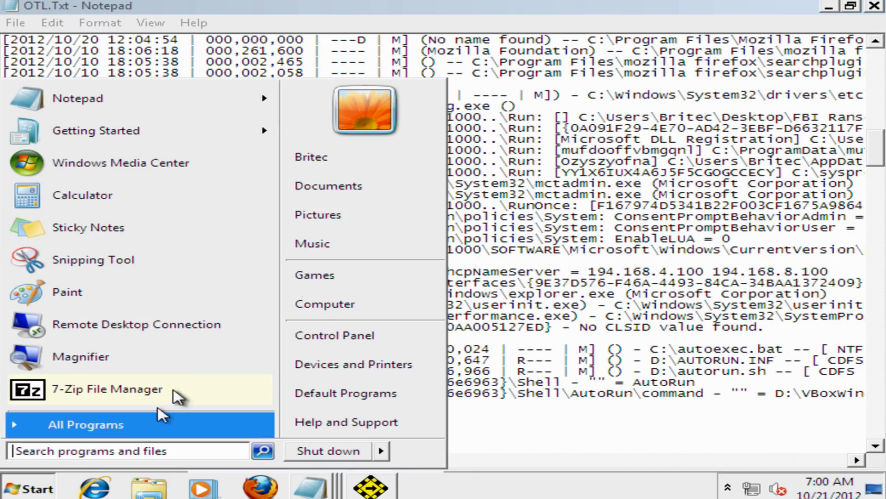
{"action": "left_click", "coordinate": [326, 304]}
{"action": "double_click", "coordinate": [291, 119]}
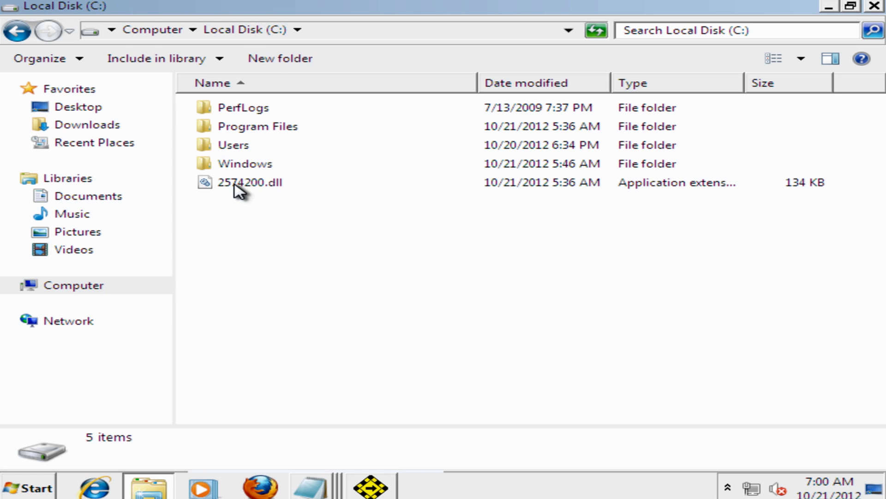
{"action": "left_click", "coordinate": [238, 187]}
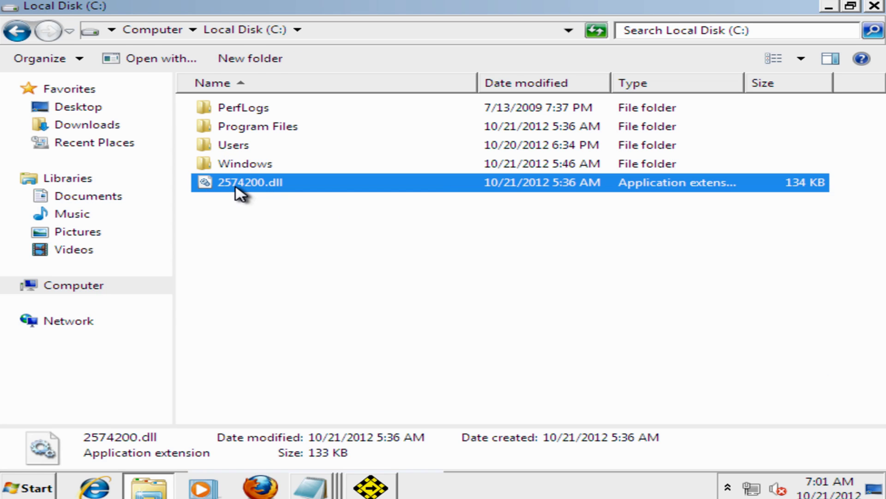
{"action": "mouse_move", "coordinate": [238, 190]}
{"action": "right_click", "coordinate": [233, 186]}
{"action": "left_click", "coordinate": [519, 288]}
{"action": "left_click", "coordinate": [519, 287]}
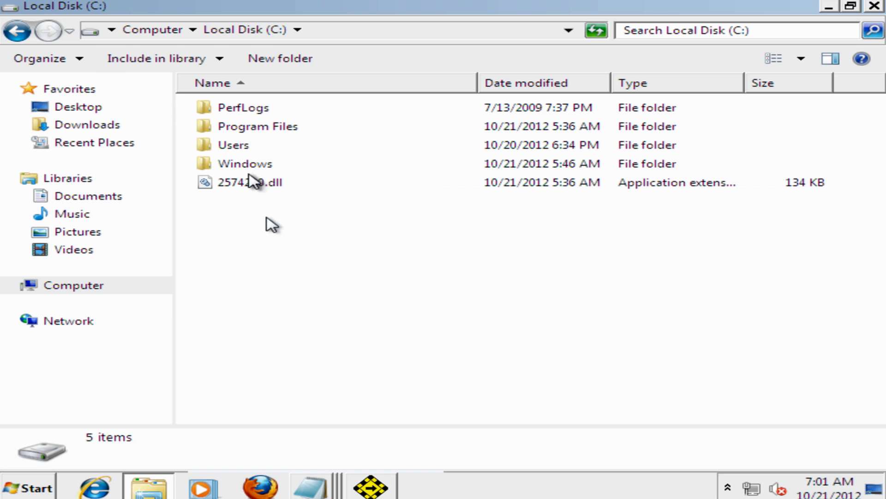
{"action": "left_click", "coordinate": [877, 6]}
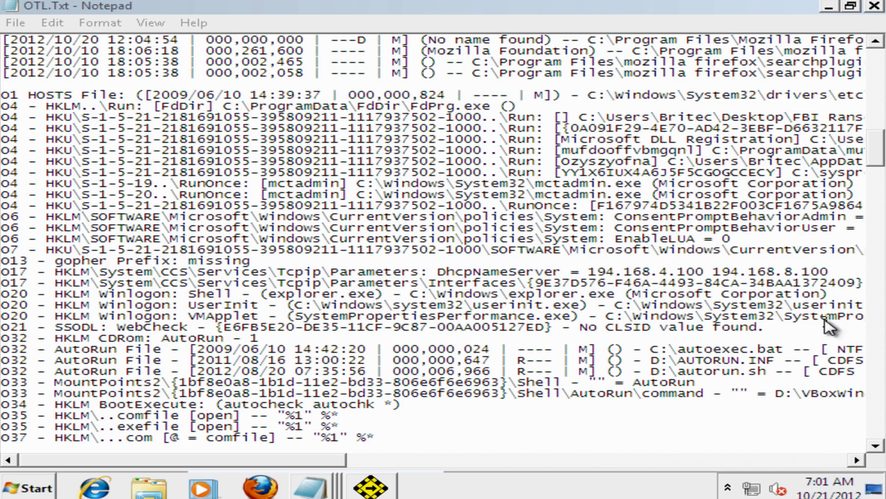
{"action": "left_click_drag", "start_coordinate": [878, 166], "coordinate": [878, 209]}
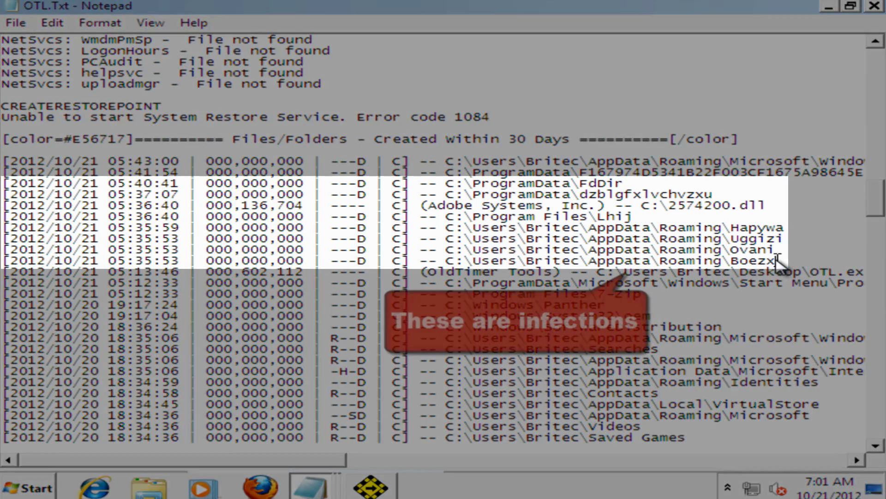
{"action": "left_click_drag", "start_coordinate": [776, 261], "coordinate": [431, 259]}
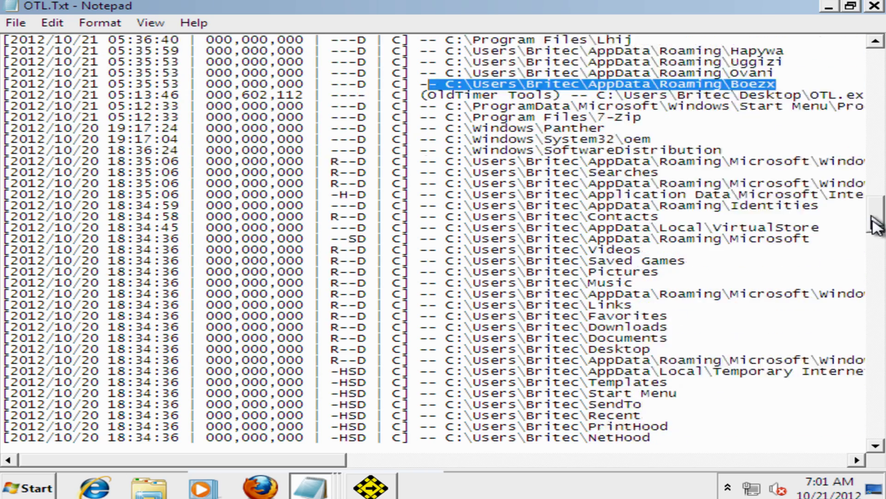
{"action": "left_click_drag", "start_coordinate": [875, 225], "coordinate": [877, 276]}
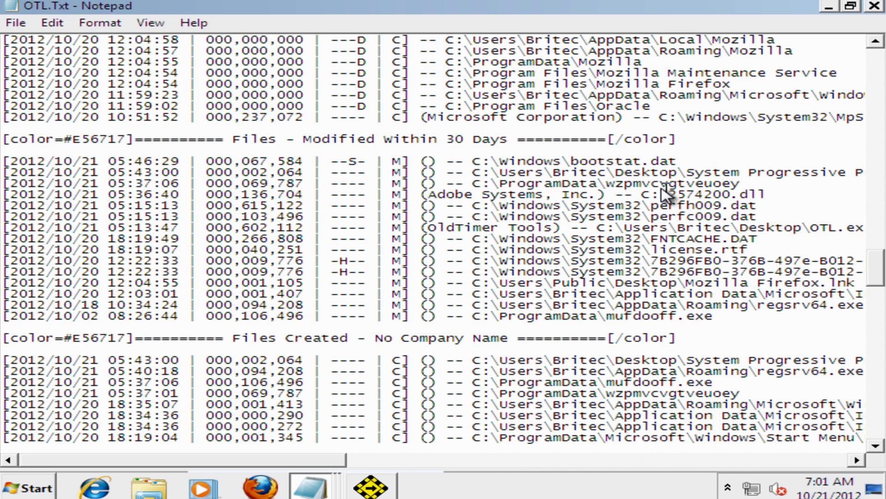
{"action": "left_click_drag", "start_coordinate": [770, 195], "coordinate": [422, 195]}
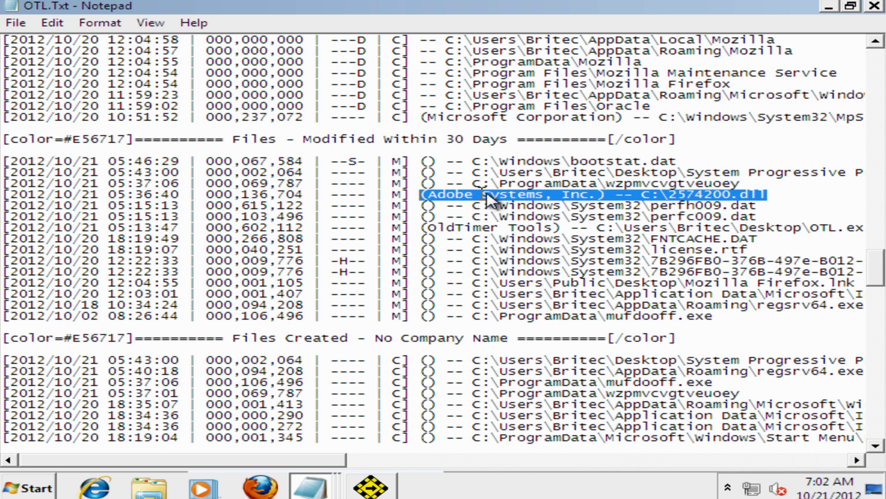
{"action": "left_click_drag", "start_coordinate": [740, 185], "coordinate": [472, 184]}
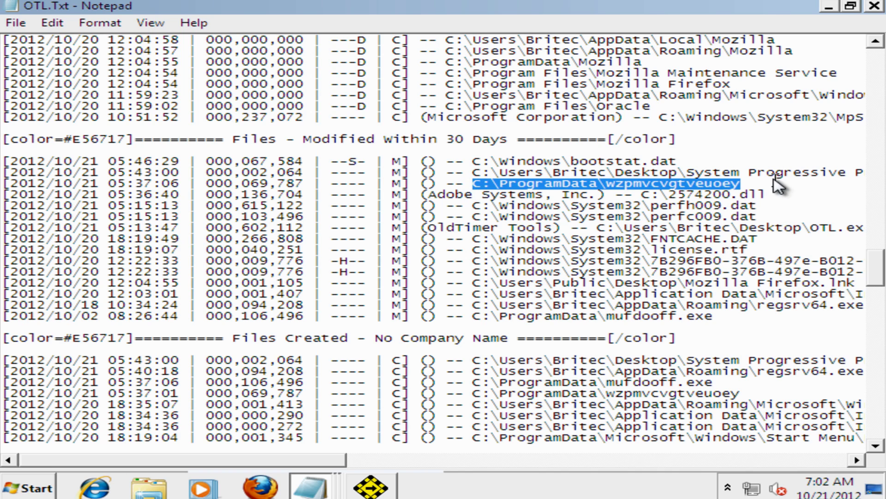
{"action": "left_click_drag", "start_coordinate": [329, 460], "coordinate": [395, 464]}
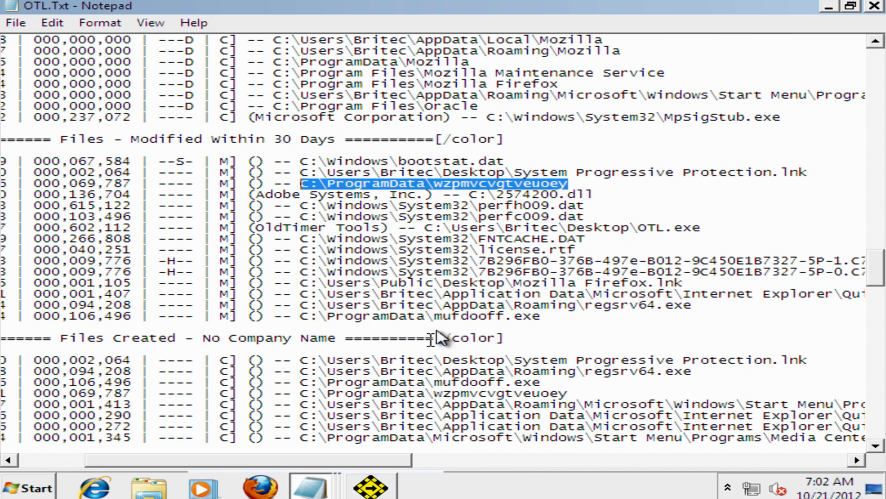
{"action": "left_click", "coordinate": [593, 182]}
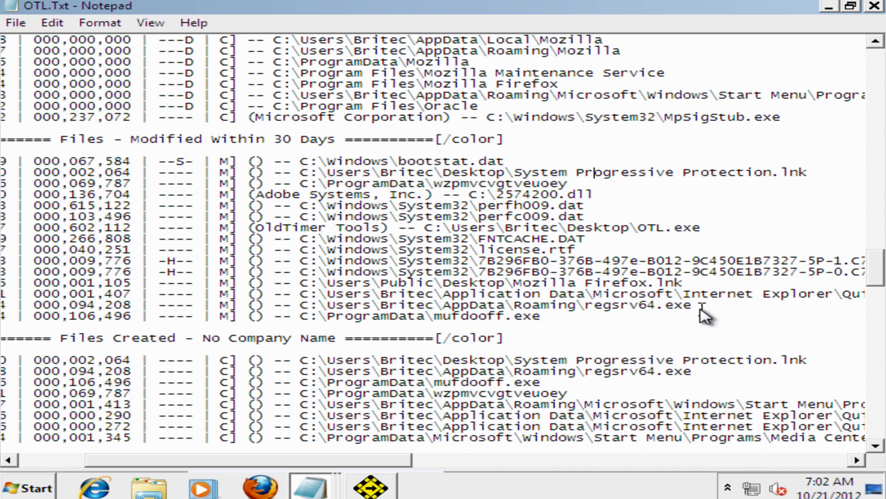
{"action": "left_click_drag", "start_coordinate": [692, 307], "coordinate": [298, 307]}
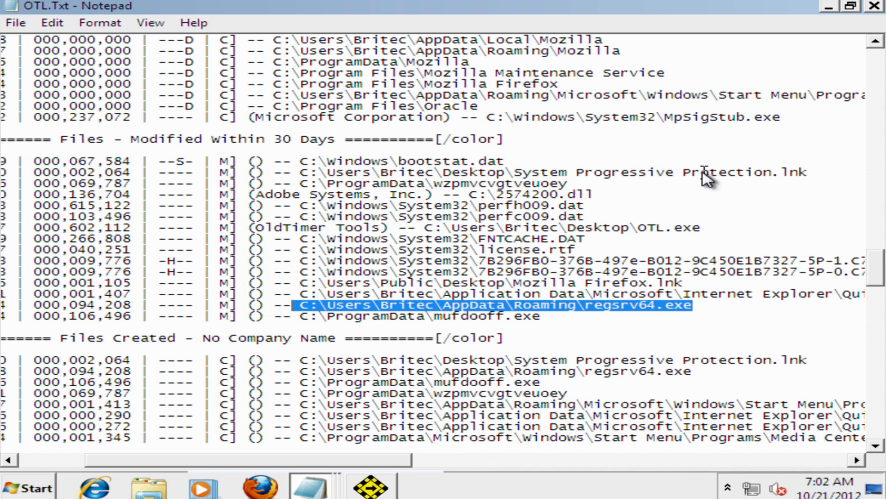
{"action": "left_click", "coordinate": [709, 305]}
{"action": "left_click_drag", "start_coordinate": [709, 306], "coordinate": [2, 307]}
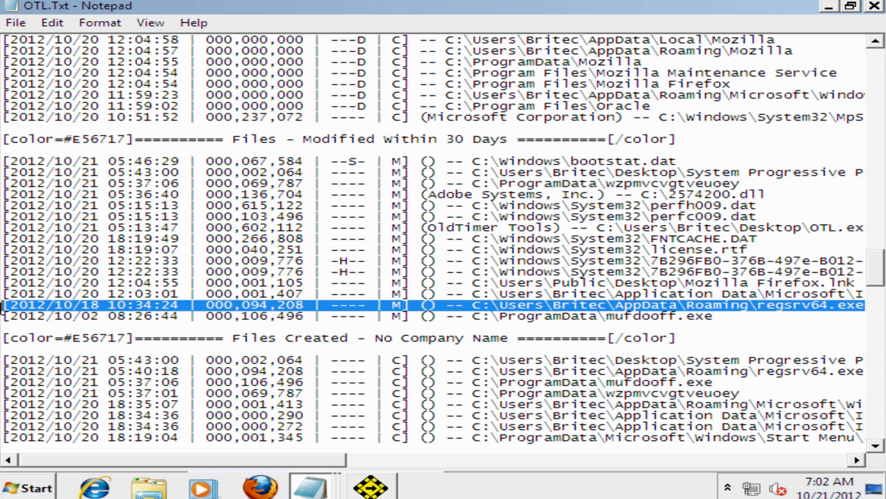
{"action": "right_click", "coordinate": [272, 308]}
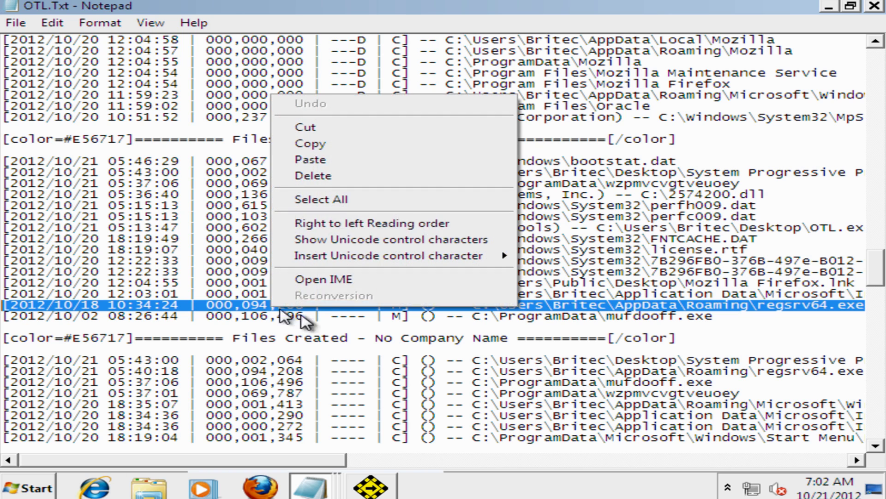
Minimize the log, close the 1.txt notes, and open 2.txt from the desktop
{"action": "left_click", "coordinate": [828, 7]}
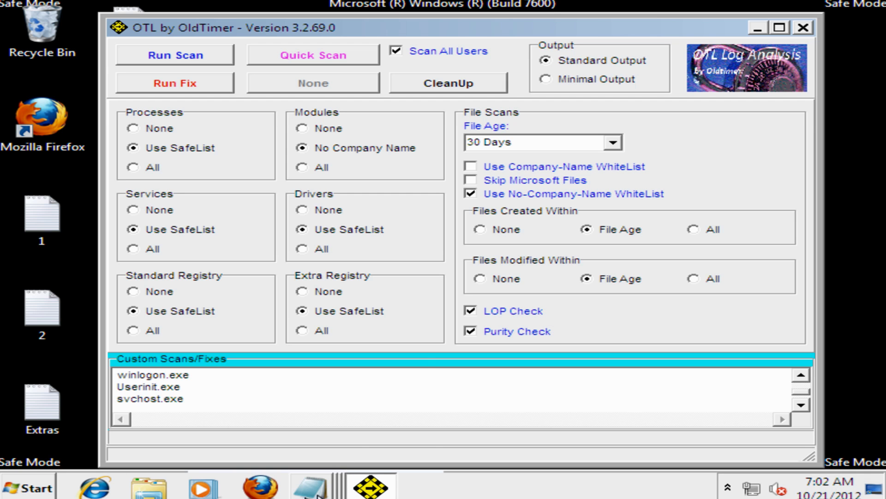
{"action": "mouse_move", "coordinate": [319, 493]}
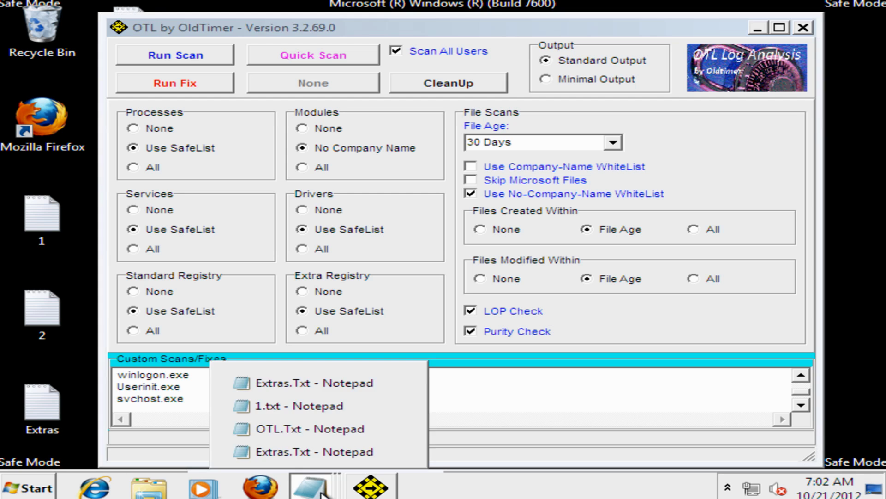
{"action": "left_click", "coordinate": [315, 411]}
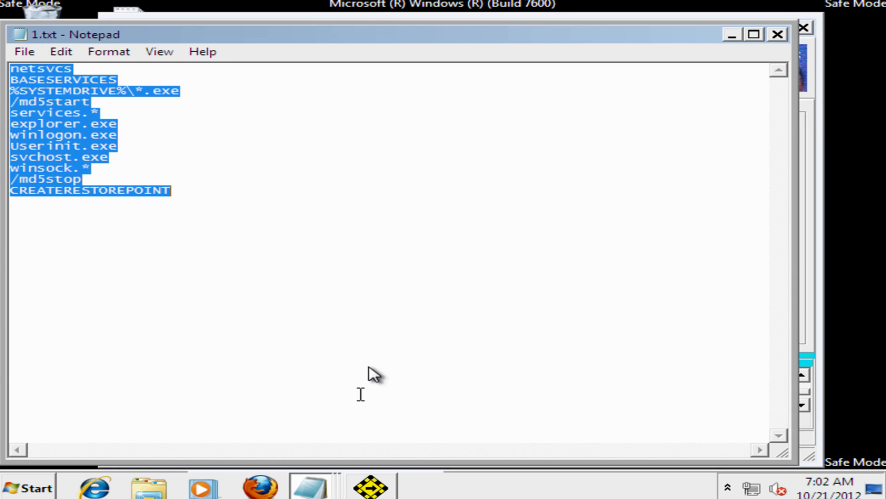
{"action": "left_click", "coordinate": [779, 35]}
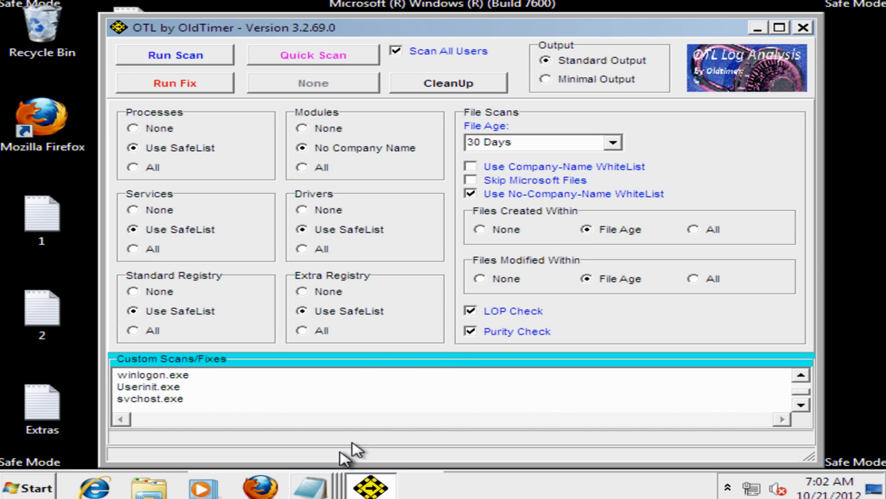
{"action": "mouse_move", "coordinate": [327, 484]}
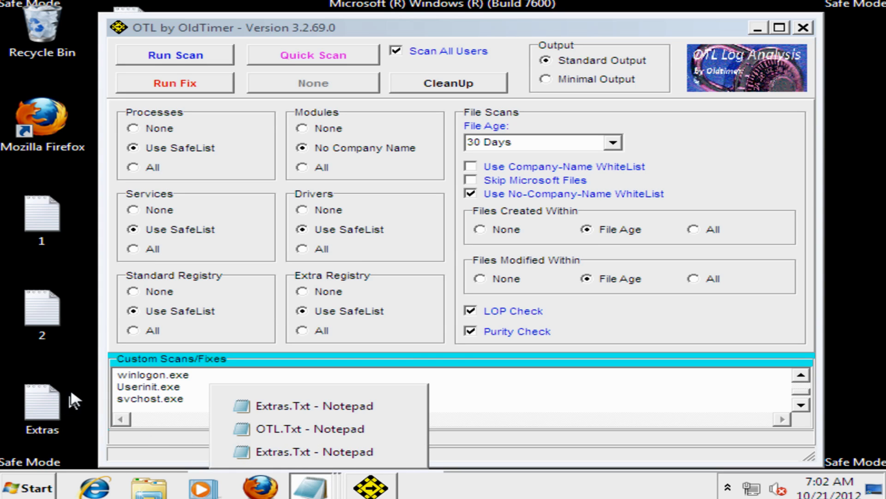
{"action": "double_click", "coordinate": [37, 304]}
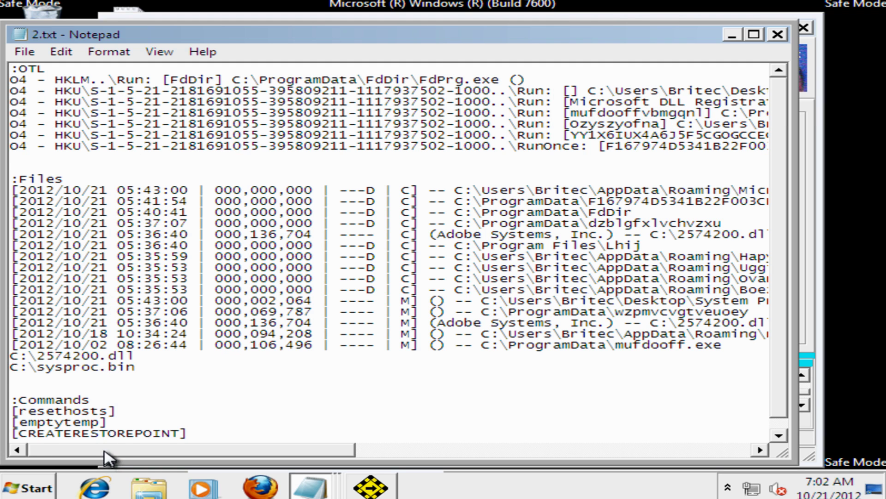
Select the whole fix script from :OTL through [Reboot] and bring up its edit options
{"action": "mouse_move", "coordinate": [107, 450]}
{"action": "left_mouse_down"}
{"action": "mouse_move", "coordinate": [181, 451]}
{"action": "mouse_move", "coordinate": [92, 454]}
{"action": "left_mouse_up"}
{"action": "scroll", "coordinate": [217, 383], "scroll_direction": "down", "scroll_amount": 1}
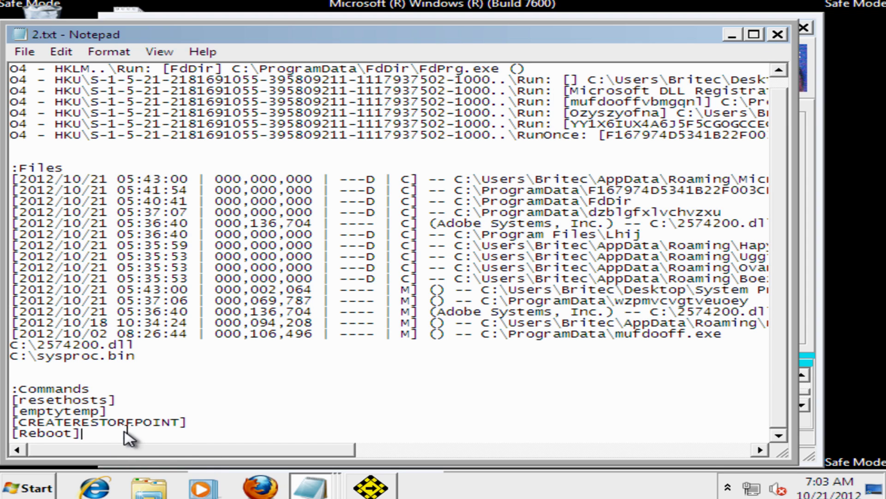
{"action": "left_click_drag", "start_coordinate": [129, 433], "coordinate": [2, 43]}
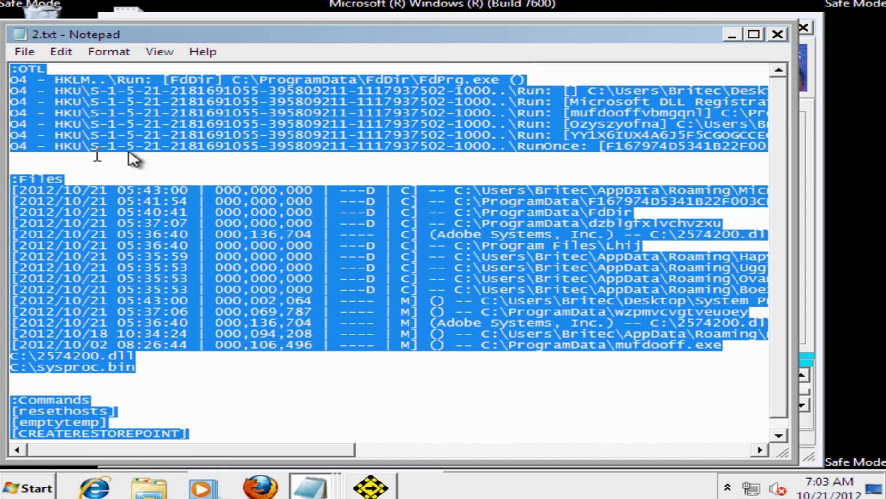
{"action": "right_click", "coordinate": [151, 123]}
Copy the fix script and paste it over the old Custom Scans/Fixes entries in OTL
{"action": "left_click", "coordinate": [191, 172]}
{"action": "left_click", "coordinate": [732, 36]}
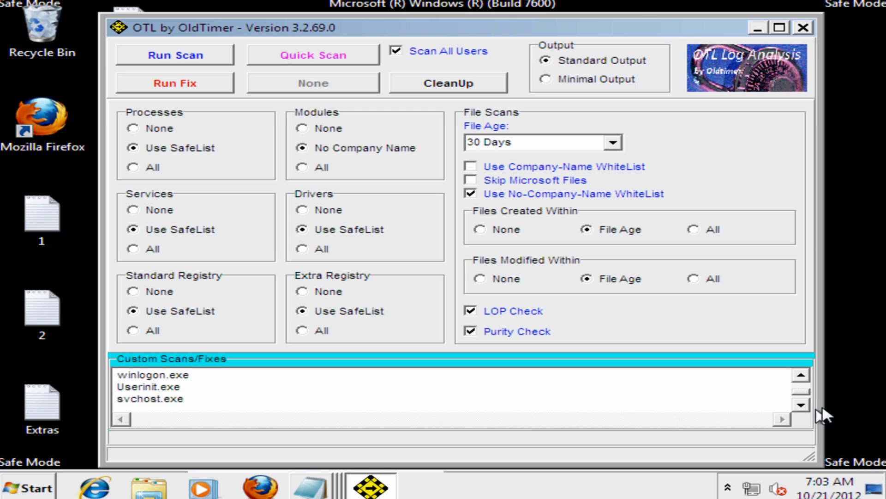
{"action": "left_click", "coordinate": [802, 395]}
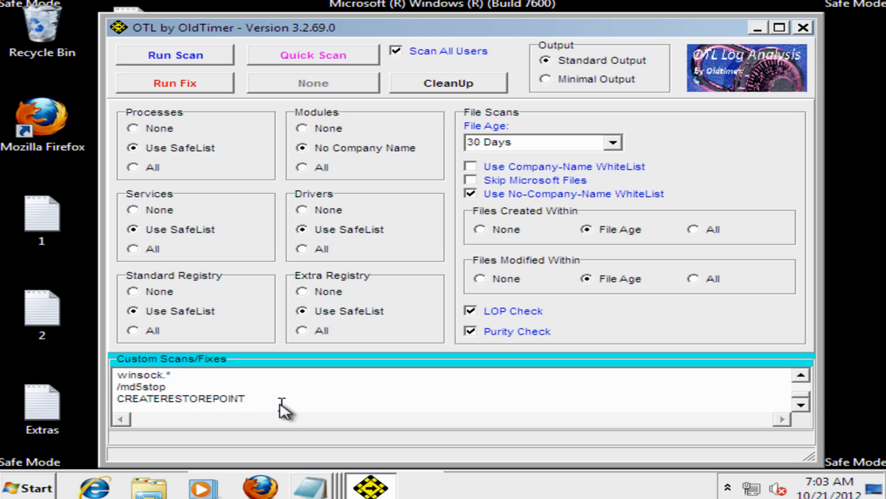
{"action": "left_click_drag", "start_coordinate": [283, 410], "coordinate": [64, 307]}
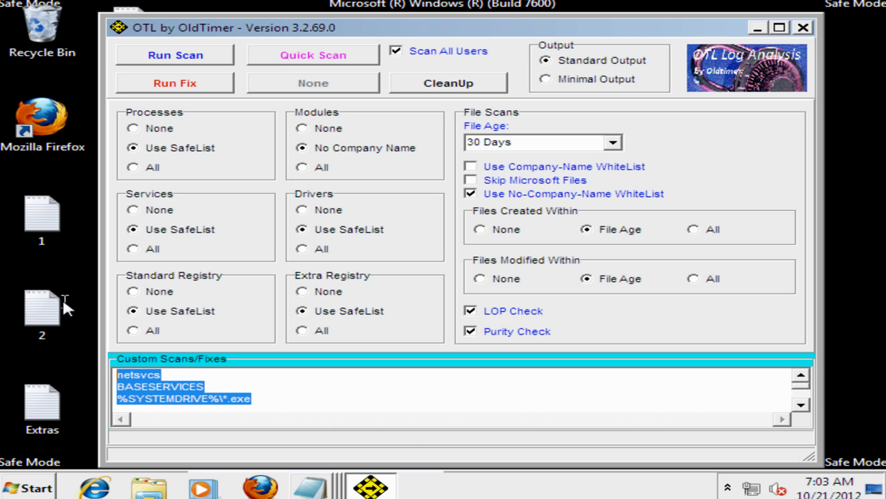
{"action": "right_click", "coordinate": [156, 388]}
{"action": "left_click", "coordinate": [191, 239]}
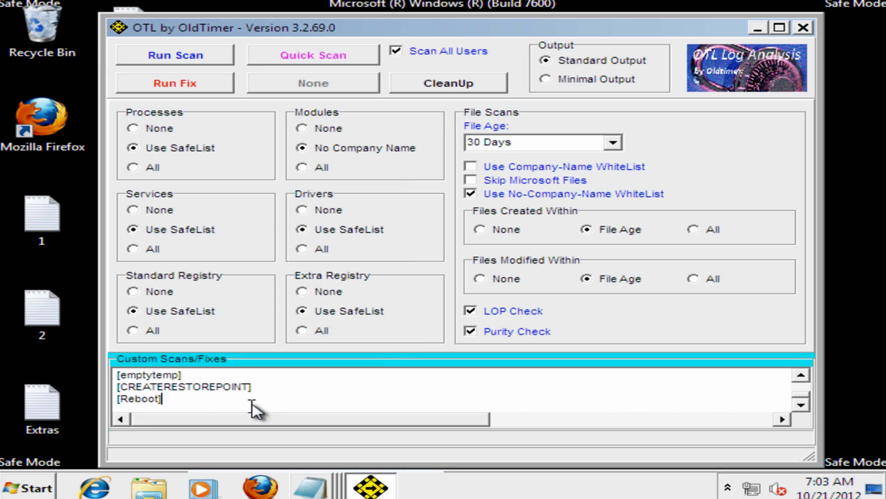
{"action": "scroll", "coordinate": [266, 401], "scroll_direction": "up", "scroll_amount": 3}
{"action": "scroll", "coordinate": [267, 401], "scroll_direction": "up", "scroll_amount": 5}
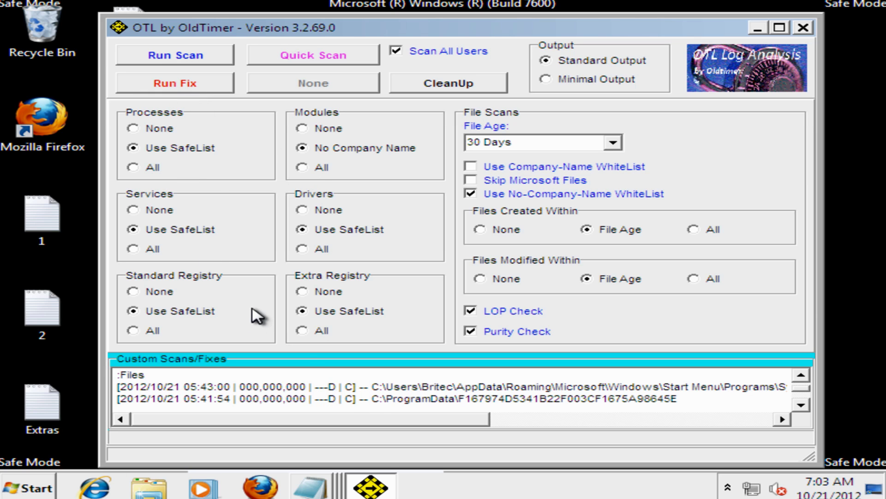
Run the fix script and accept the reboot prompt
{"action": "left_click", "coordinate": [168, 87]}
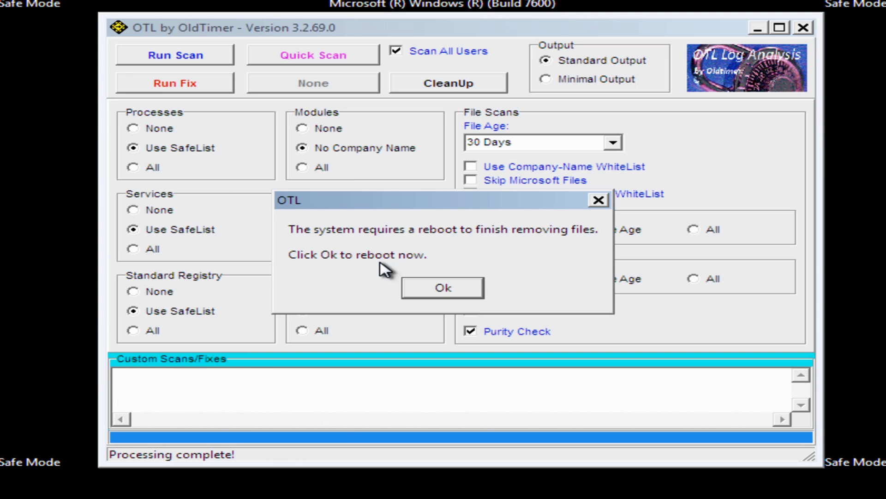
{"action": "left_click", "coordinate": [454, 295]}
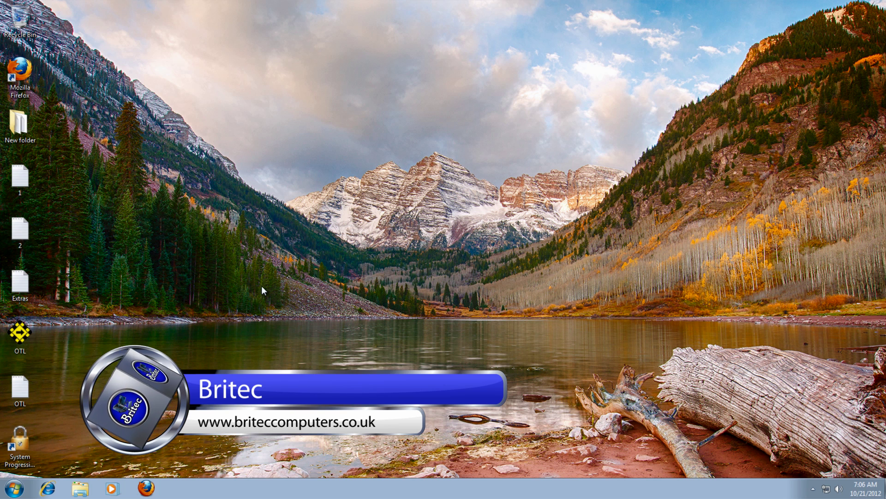
Move the OTL icon to the desktop's top centre and launch it, dismissing the publisher warning
{"action": "left_click", "coordinate": [23, 333]}
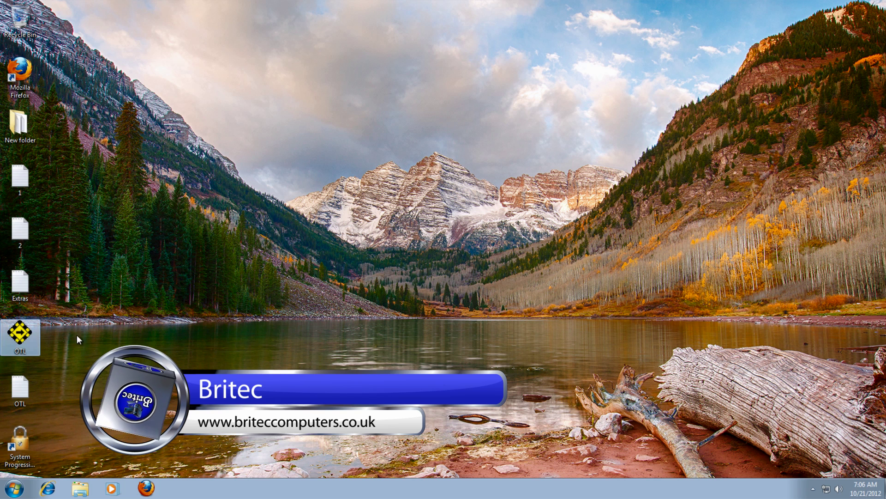
{"action": "left_click_drag", "start_coordinate": [34, 345], "coordinate": [436, 138]}
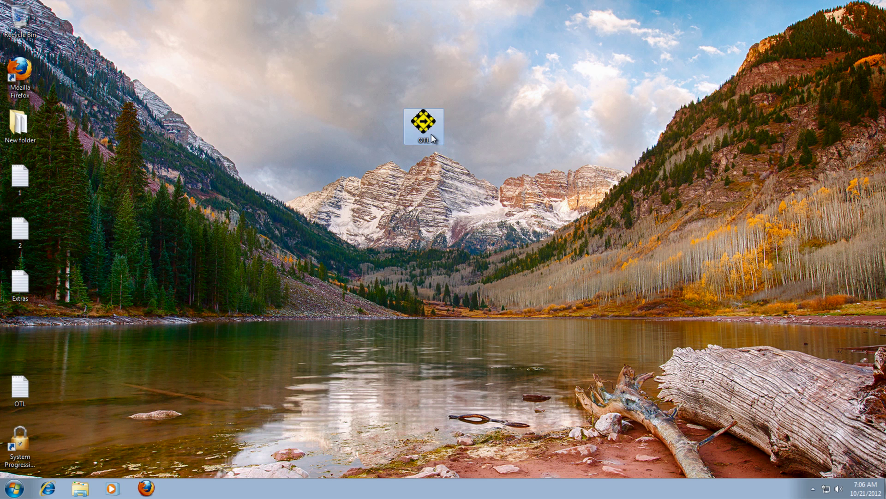
{"action": "double_click", "coordinate": [423, 125]}
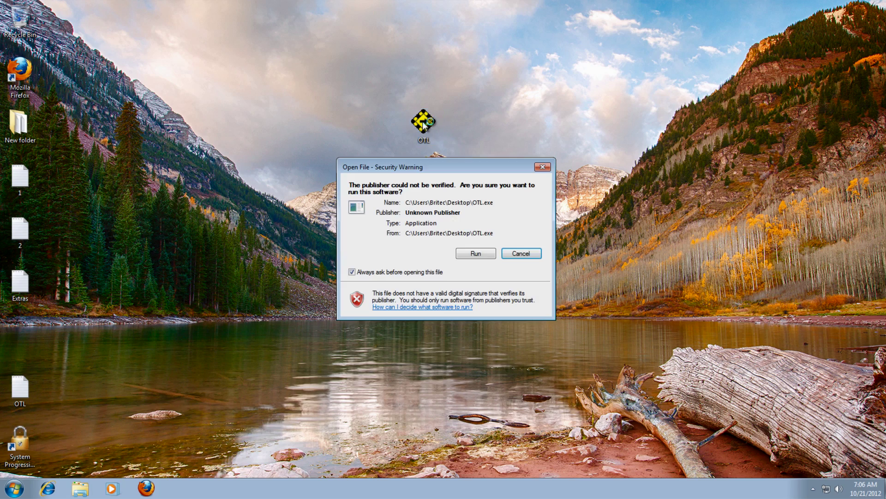
{"action": "left_click", "coordinate": [527, 253]}
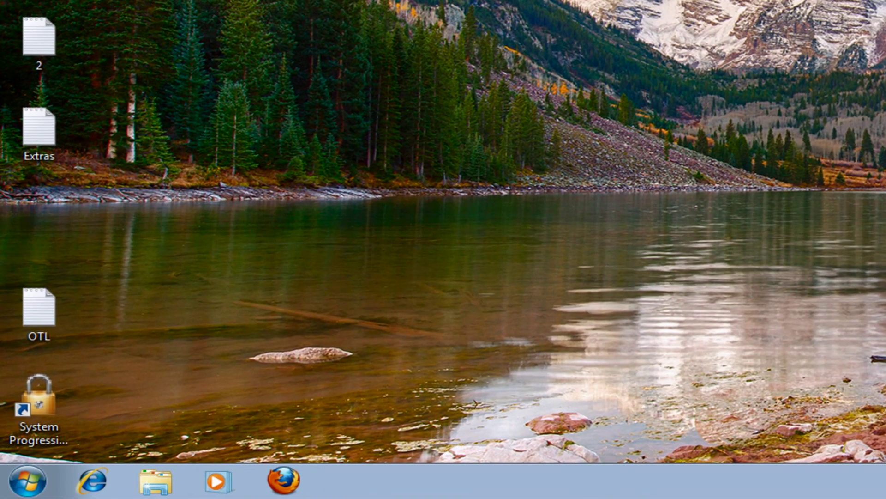
Browse via Computer into C:\_OTL\MovedFiles to check the moved files
{"action": "left_click", "coordinate": [27, 481]}
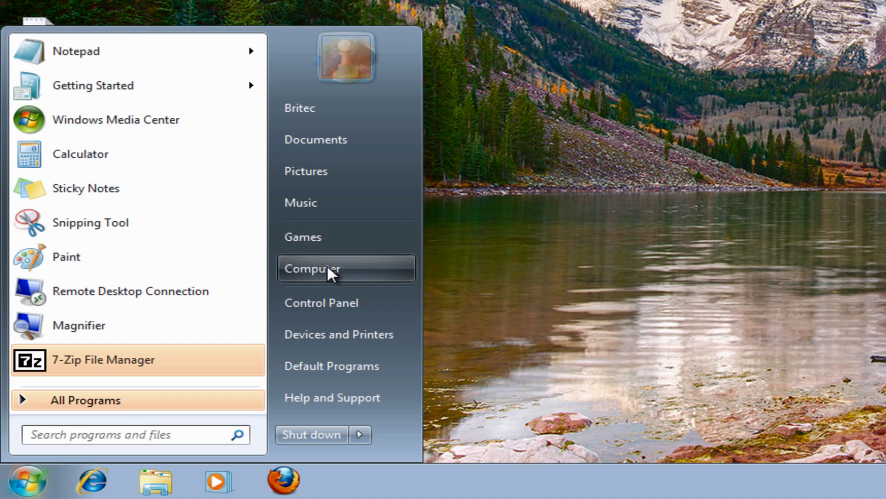
{"action": "left_click", "coordinate": [327, 264]}
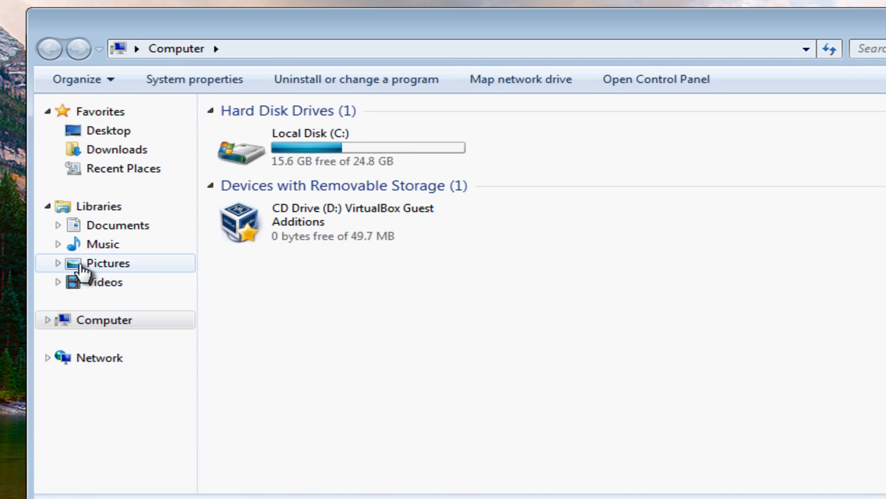
{"action": "left_click", "coordinate": [259, 151]}
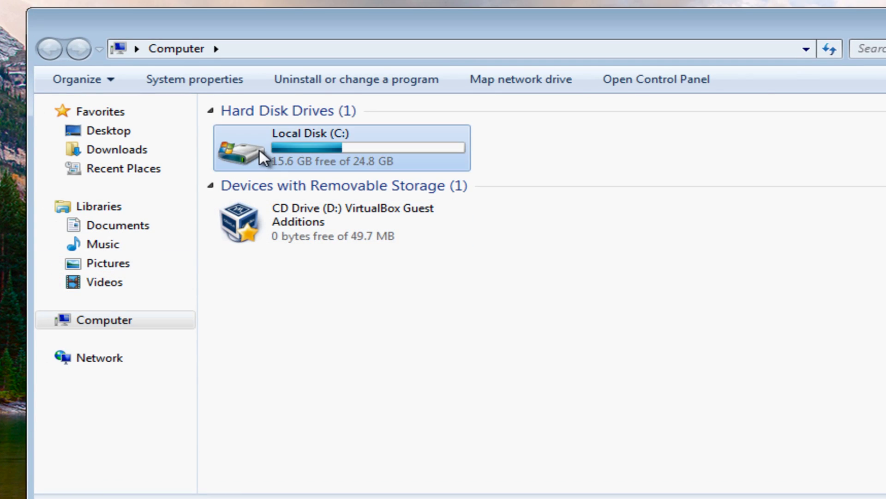
{"action": "double_click", "coordinate": [260, 150]}
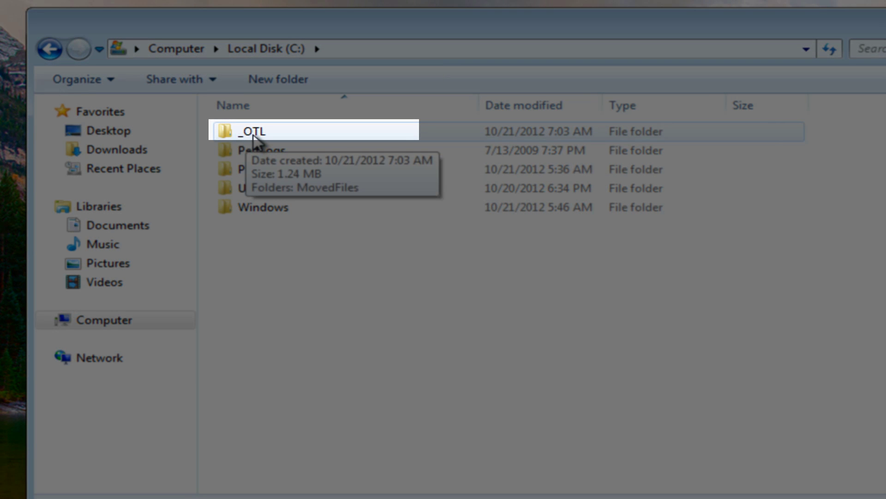
{"action": "double_click", "coordinate": [253, 136]}
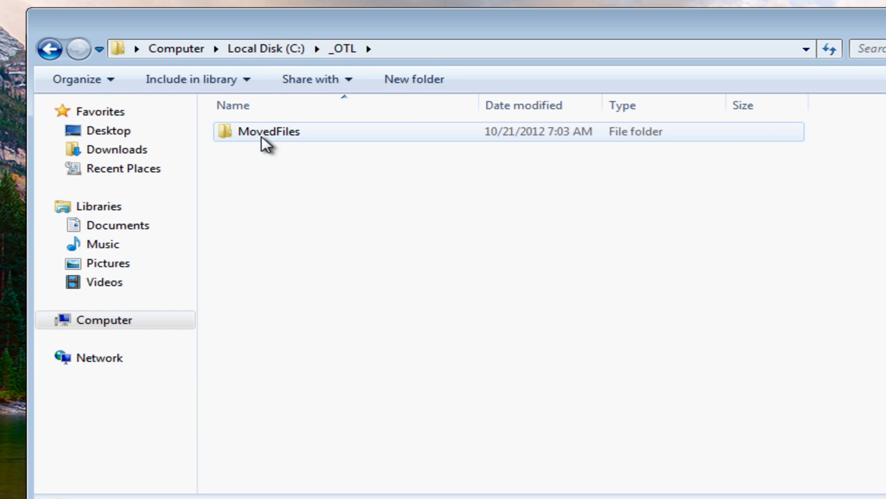
{"action": "double_click", "coordinate": [261, 134]}
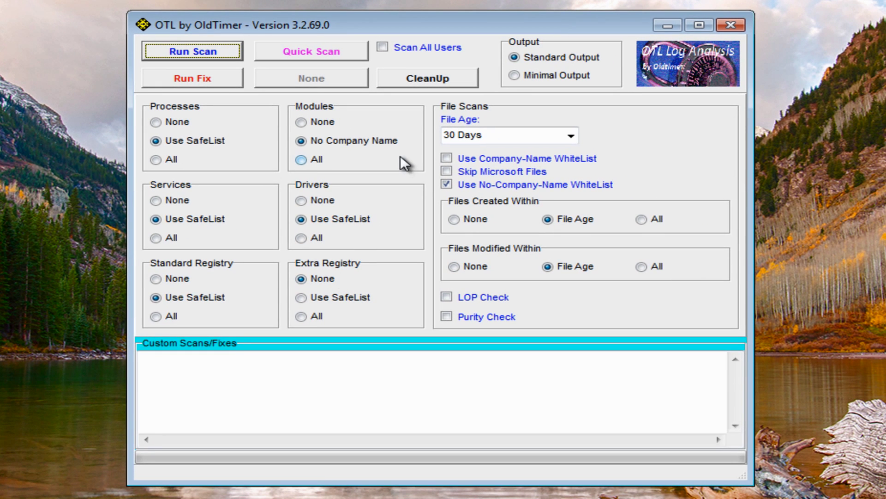
Tick Scan All Users, run CleanUp, and accept the reboot prompt
{"action": "left_click", "coordinate": [382, 47]}
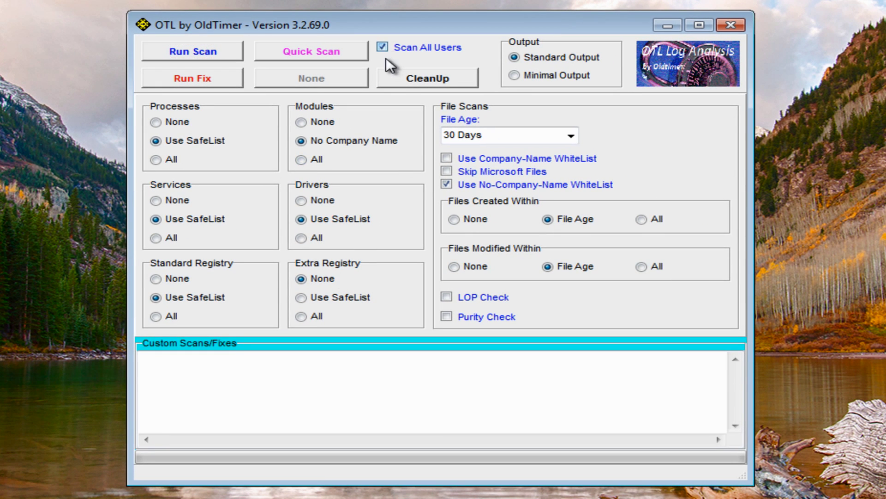
{"action": "left_click", "coordinate": [399, 82]}
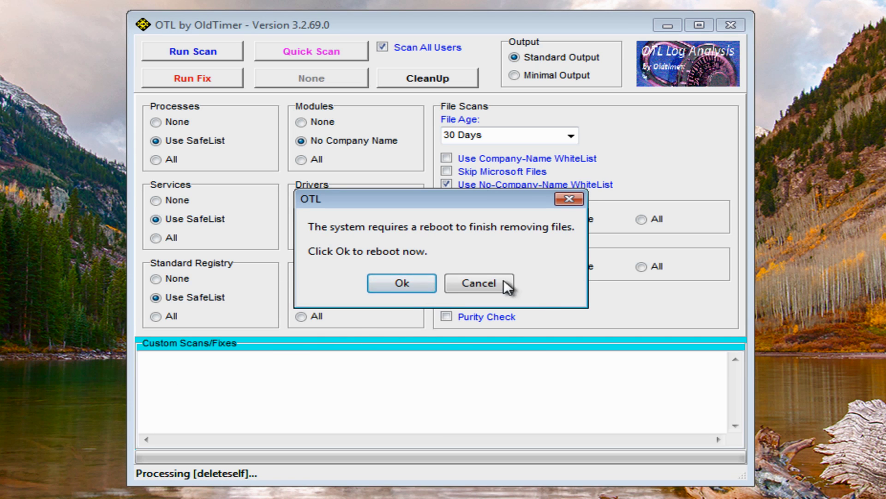
{"action": "left_click", "coordinate": [402, 280]}
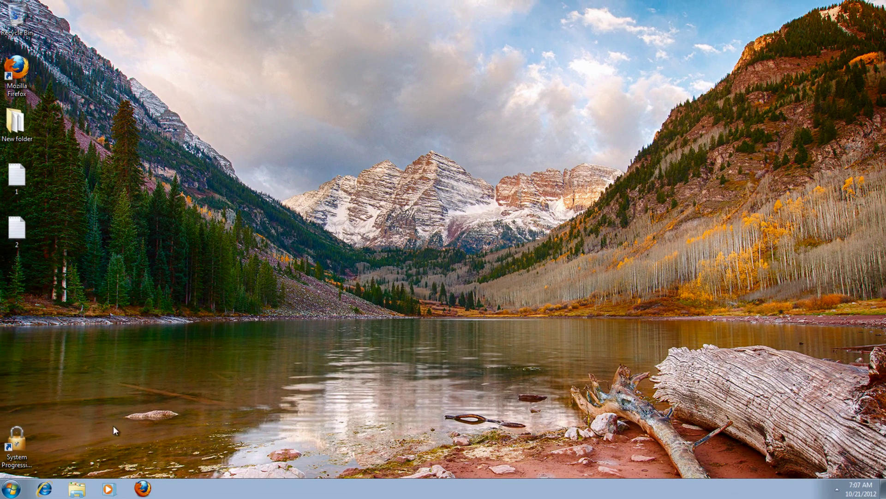
{"action": "left_click", "coordinate": [11, 489]}
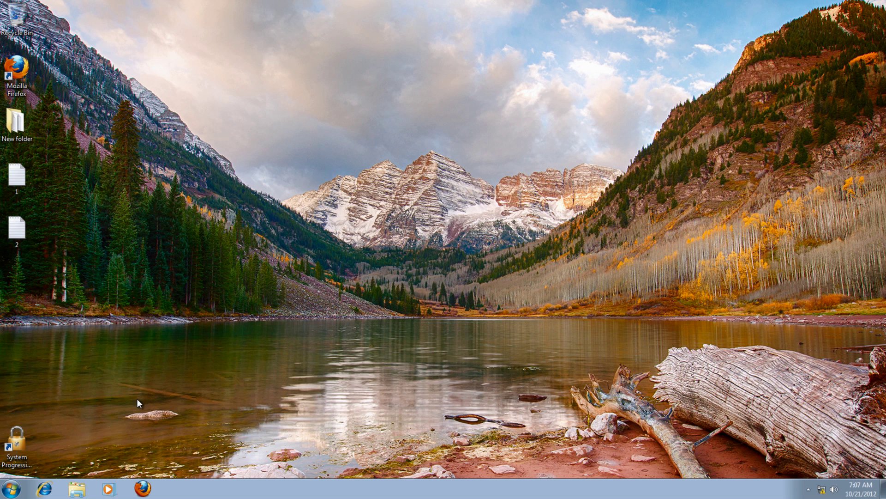
{"action": "left_click", "coordinate": [10, 488]}
{"action": "left_click", "coordinate": [163, 363]}
{"action": "double_click", "coordinate": [295, 170]}
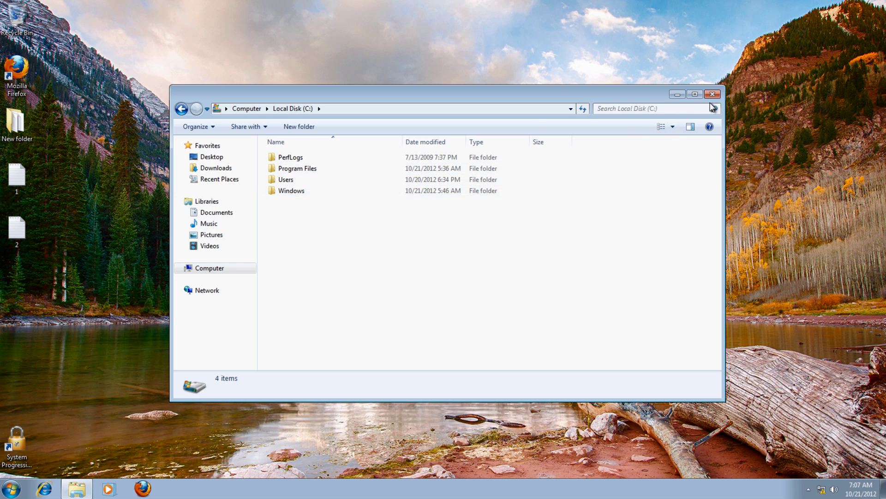
{"action": "left_click", "coordinate": [712, 93]}
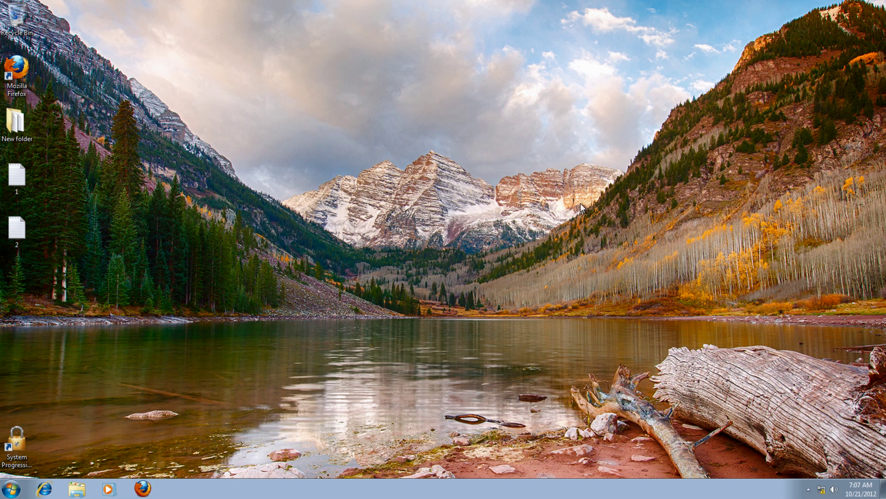